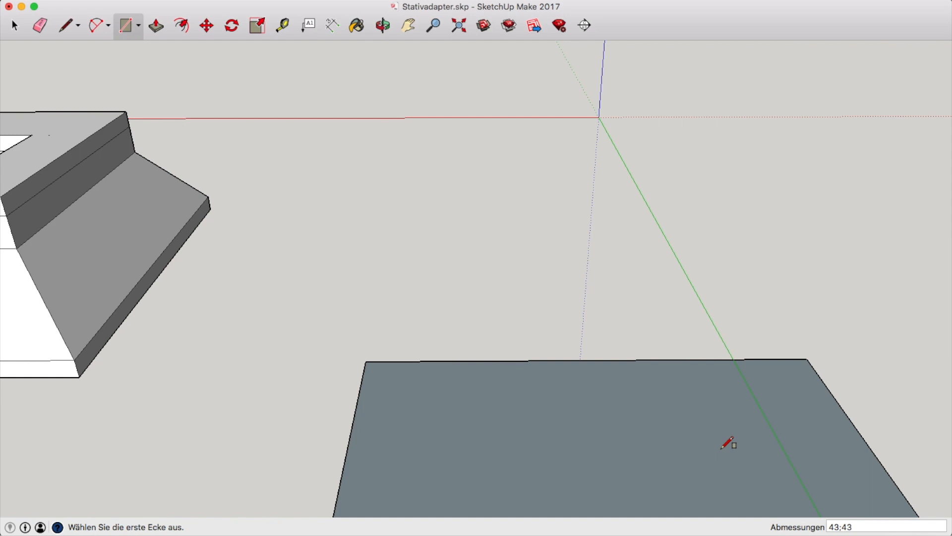
Step: Extrude the flat square face 2 mm upward to form a thin base plate
click(406, 26)
drag(489, 433, 372, 177)
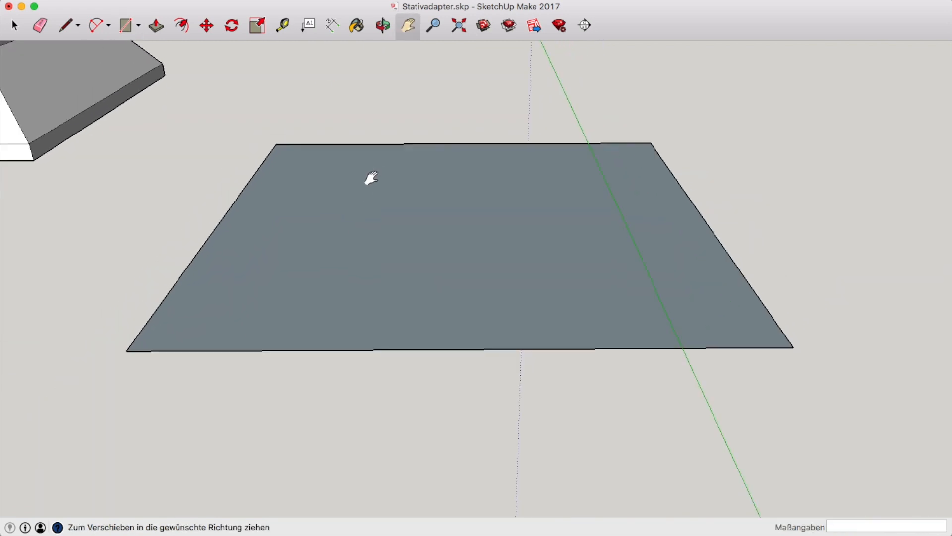
click(156, 27)
drag(297, 205, 296, 184)
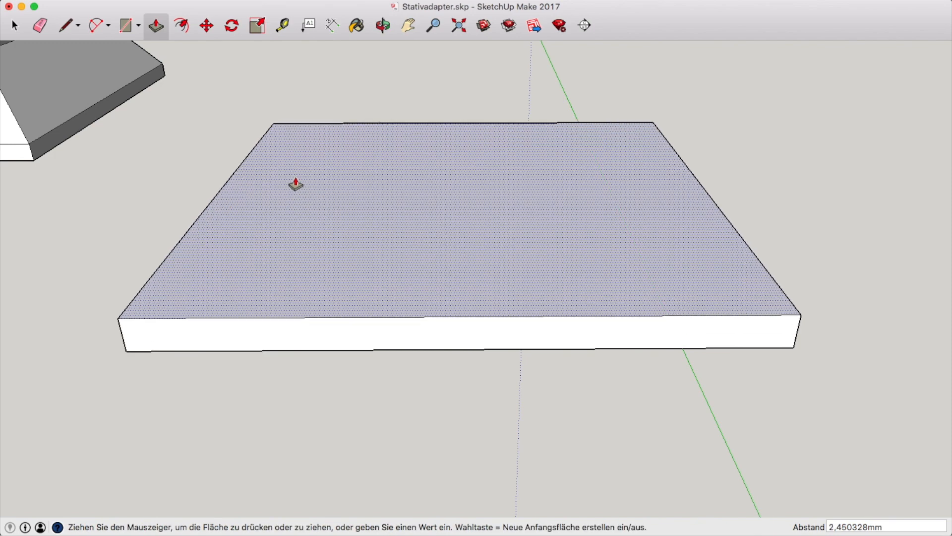
key(Return)
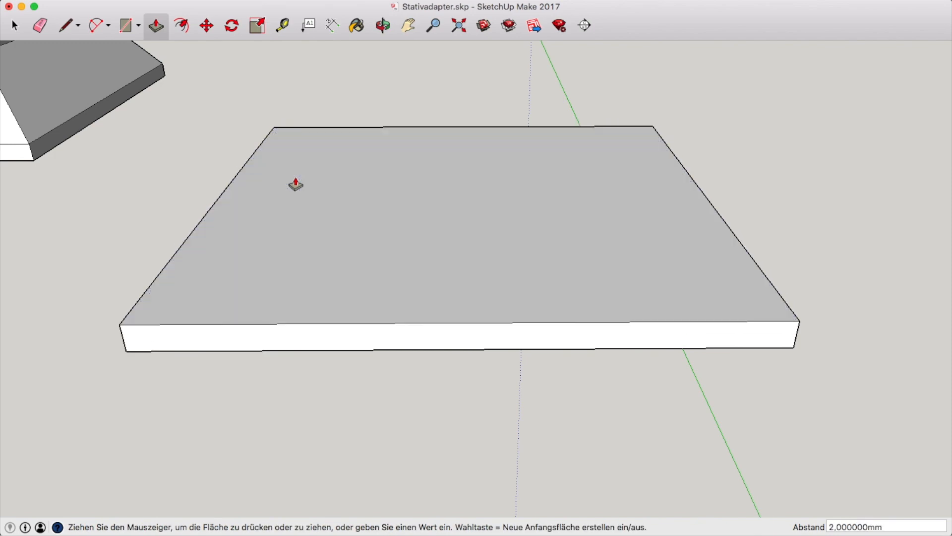
Step: Extrude the plate's top face another 9 mm upward as a separate section, keeping the dividing edge
drag(322, 231, 333, 160)
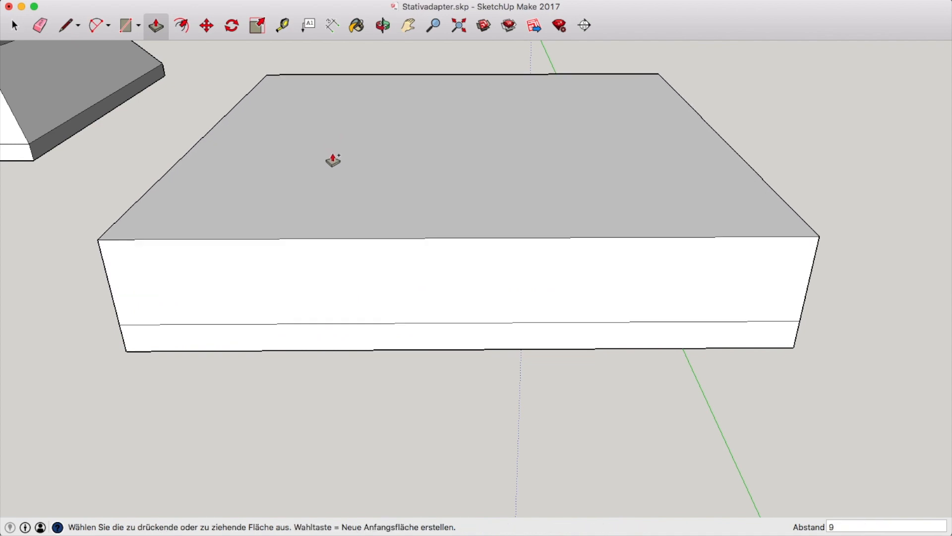
text(9)
key(Return)
scroll(333, 160, up, 2)
scroll(358, 106, down, 3)
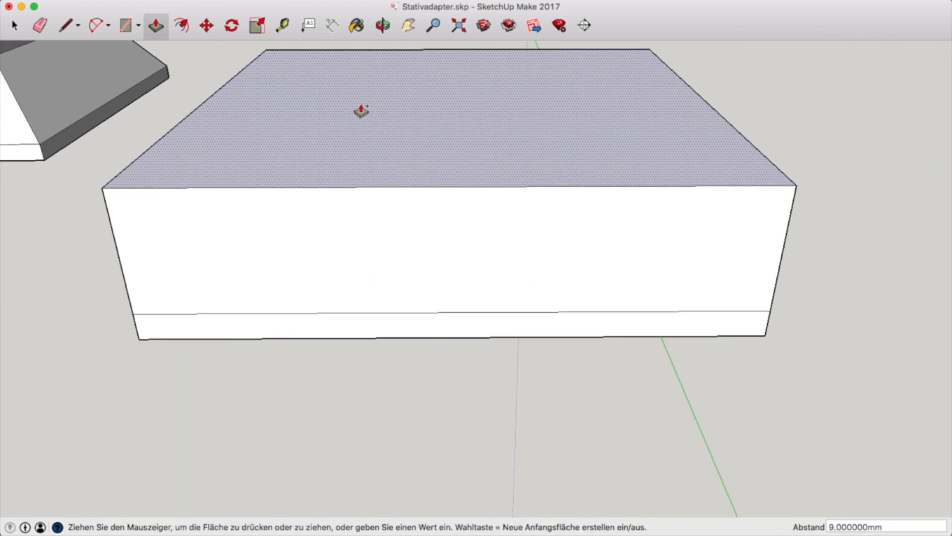
Step: Scale the block's top face uniformly about its centre by a factor of 0.7 to taper the upper section
click(408, 27)
drag(410, 47, 411, 128)
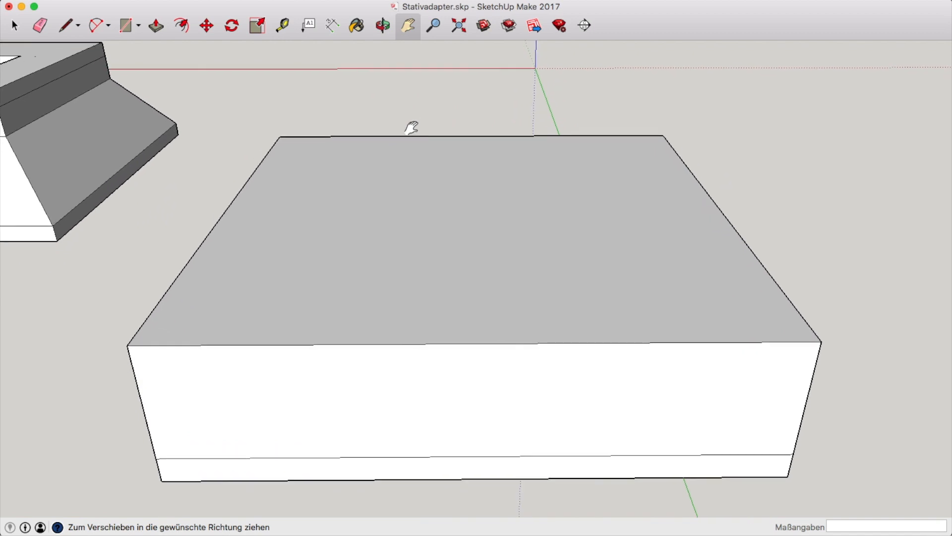
click(259, 28)
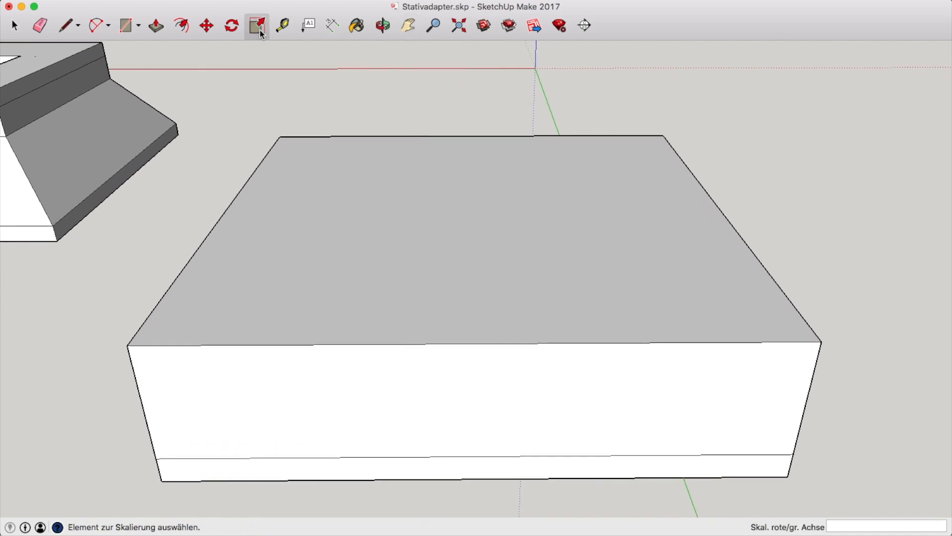
click(14, 26)
click(353, 219)
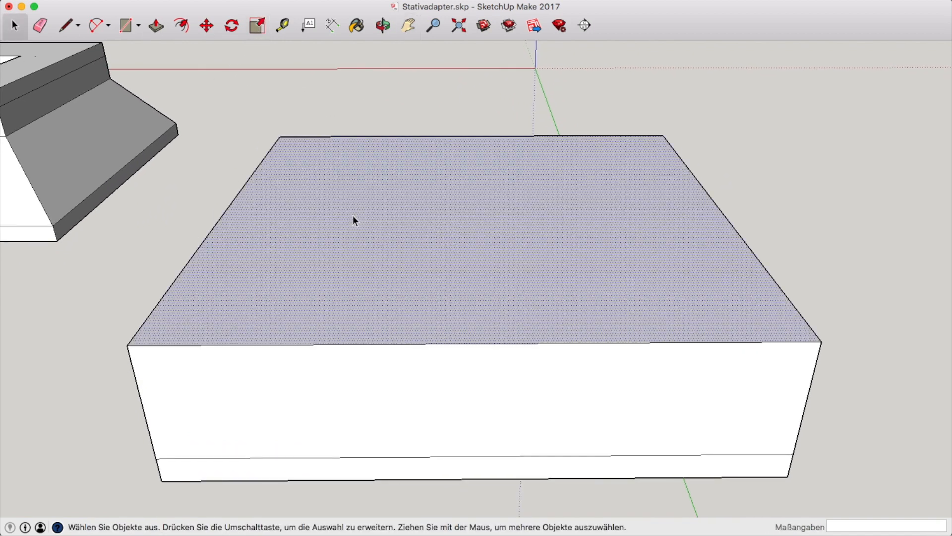
click(258, 25)
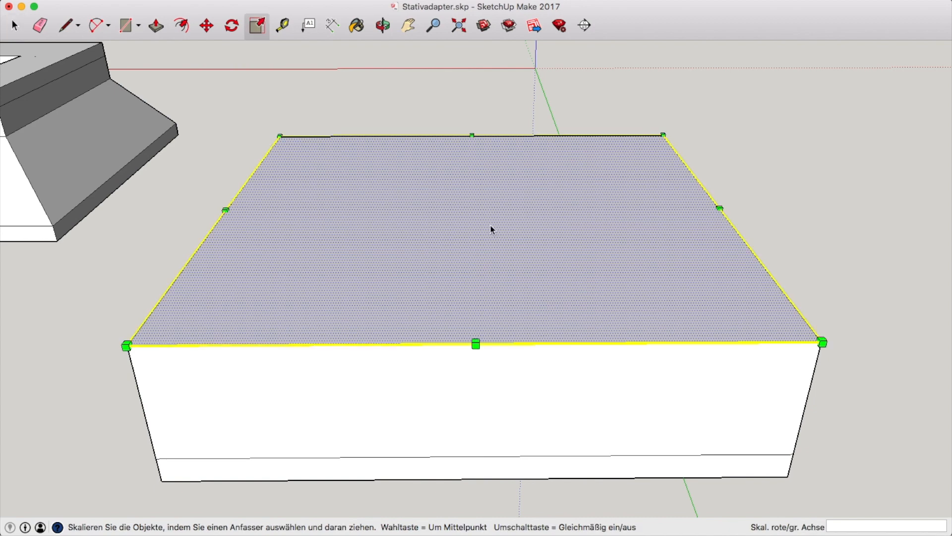
drag(125, 346, 356, 269)
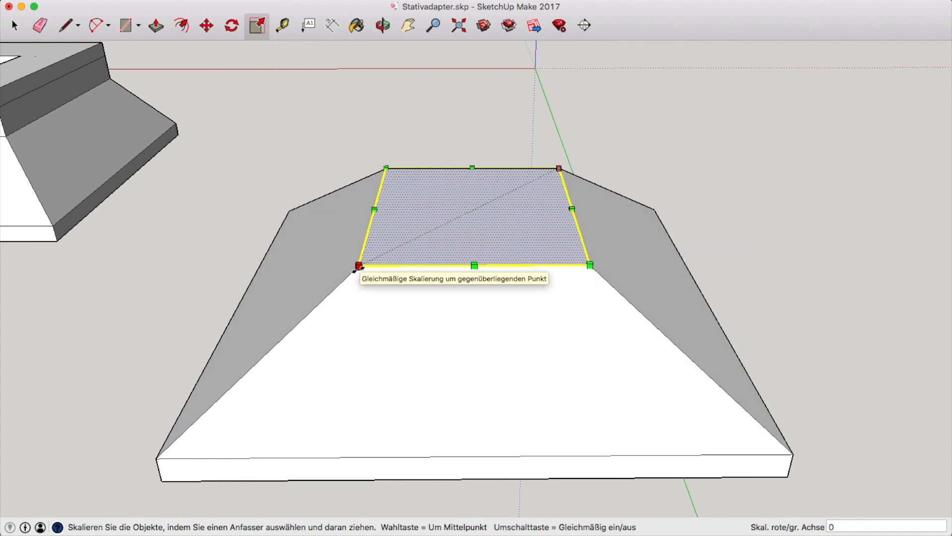
key(Return)
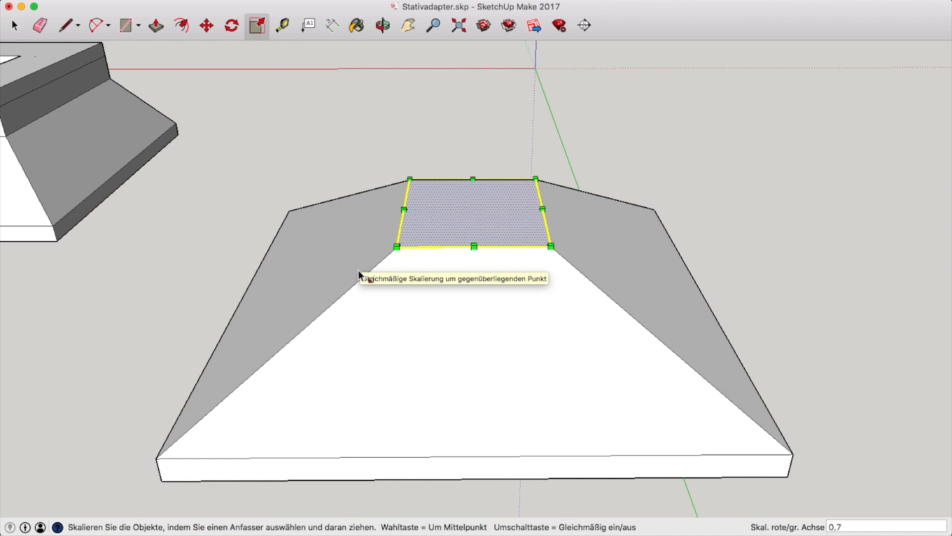
key(super+z)
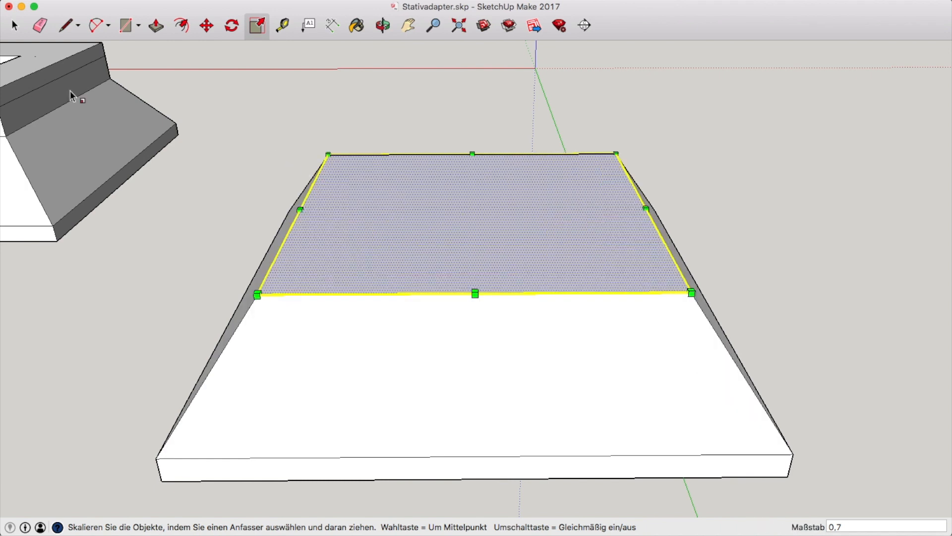
click(14, 25)
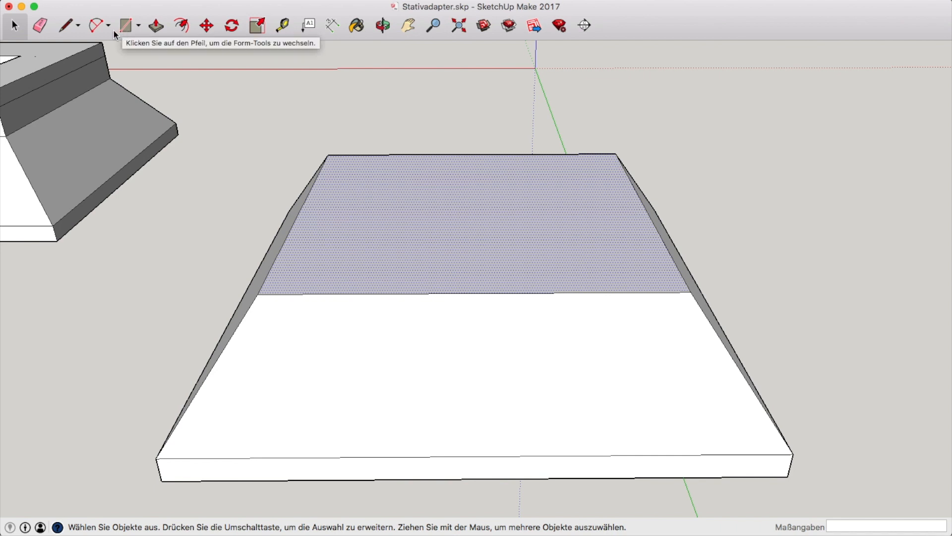
Step: Draw a 10 mm line along the top face's front edge in each direction from its midpoint
key(l)
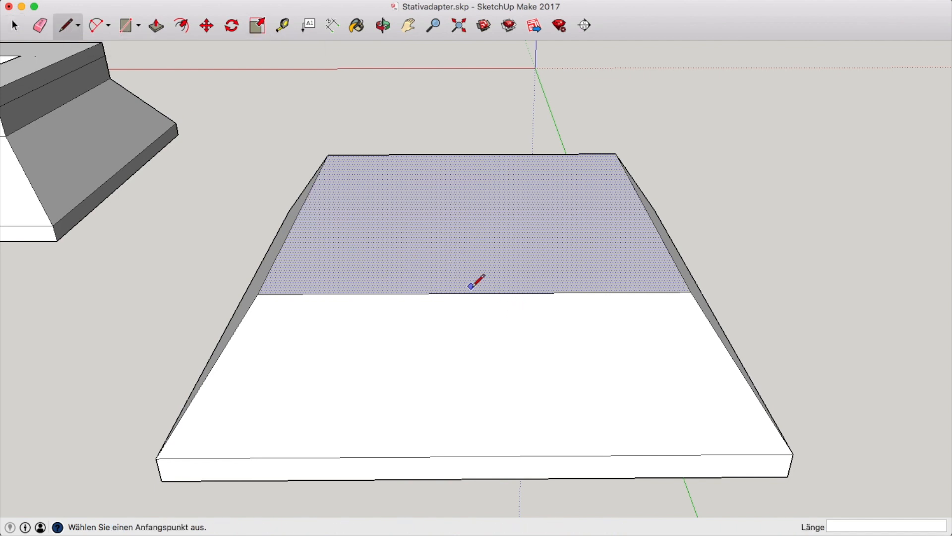
click(475, 292)
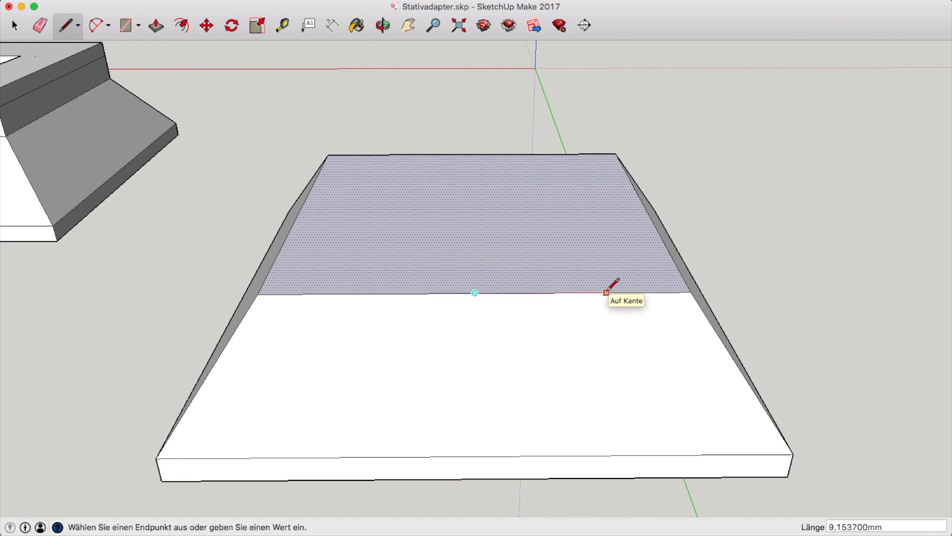
key(Escape)
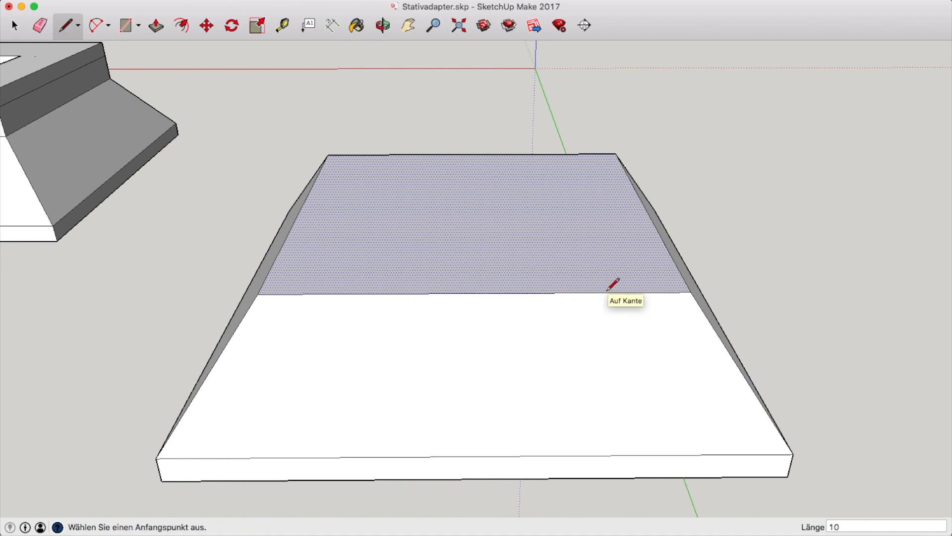
click(474, 293)
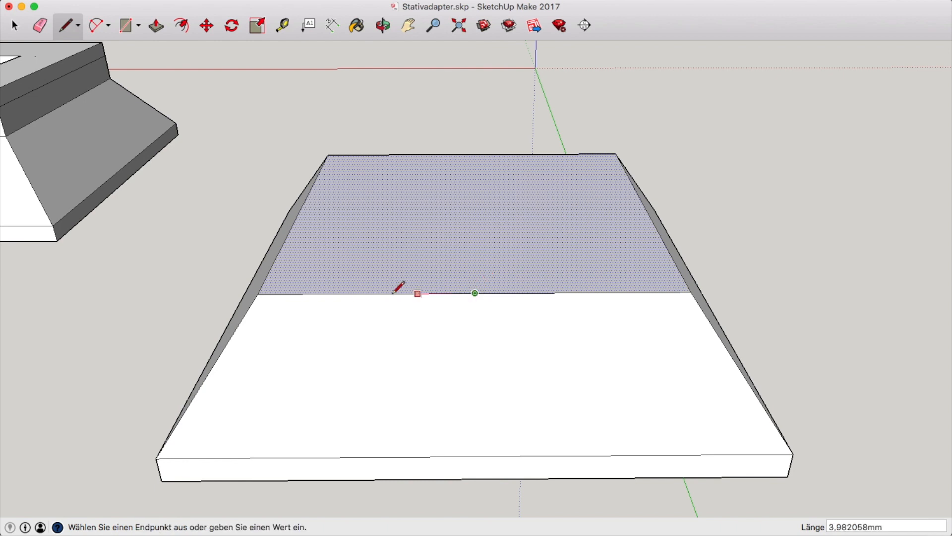
text(10)
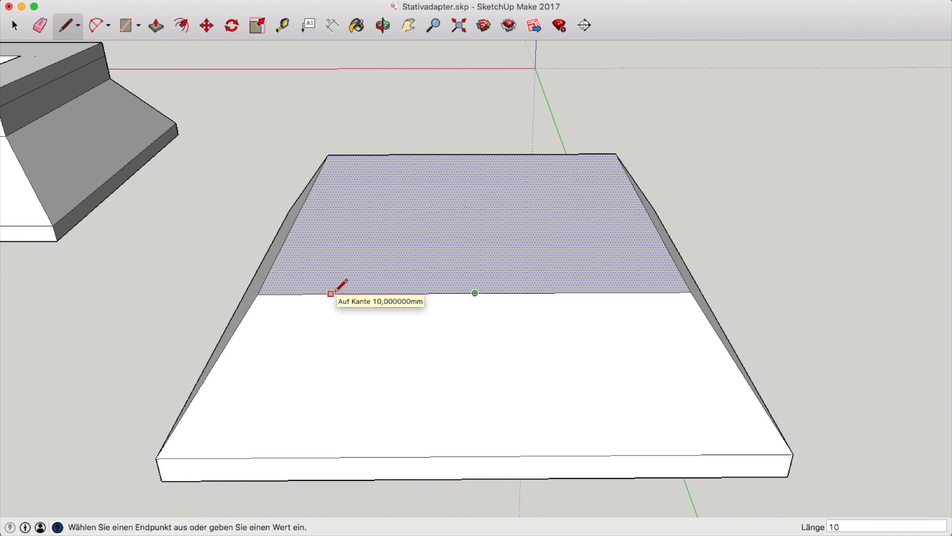
key(Return)
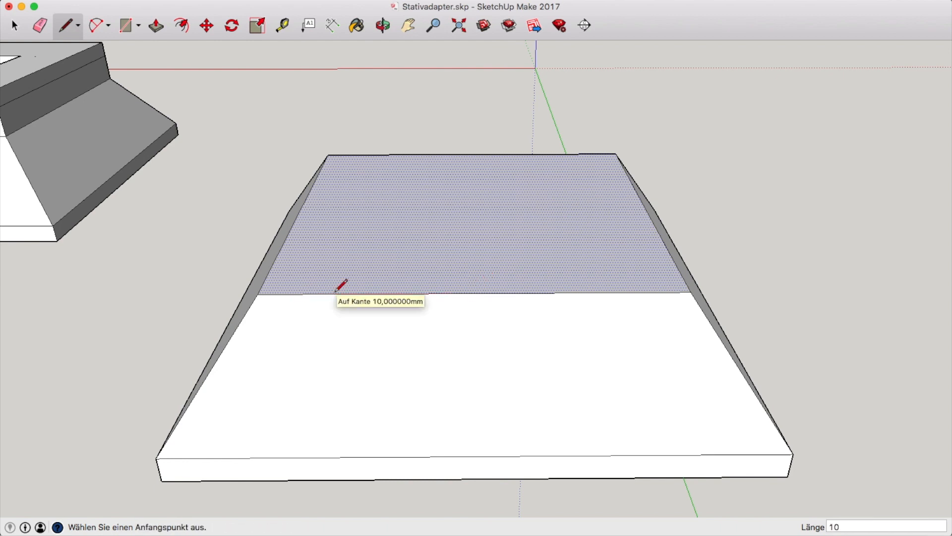
Step: Draw a 20 × 20 mm rectangle on the top face, starting at the left end of the marked front-edge line
click(128, 30)
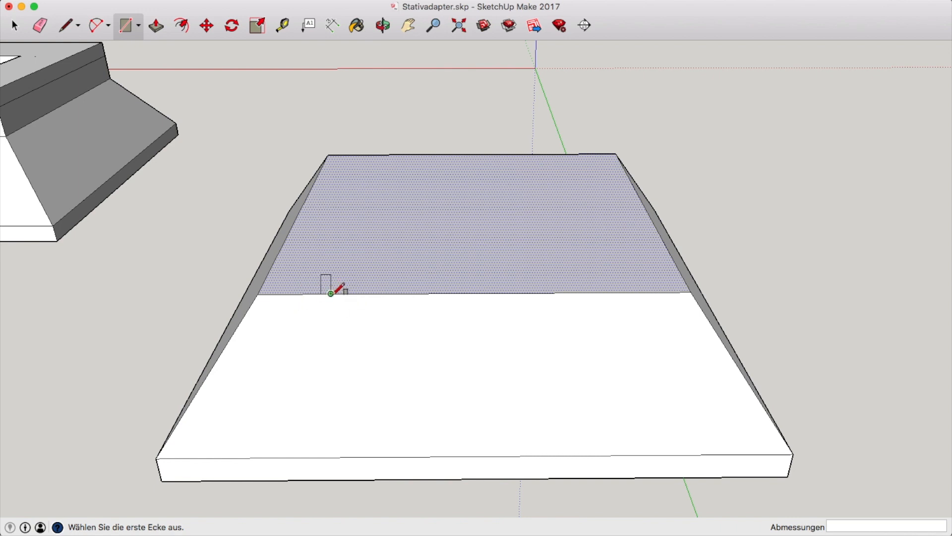
click(330, 294)
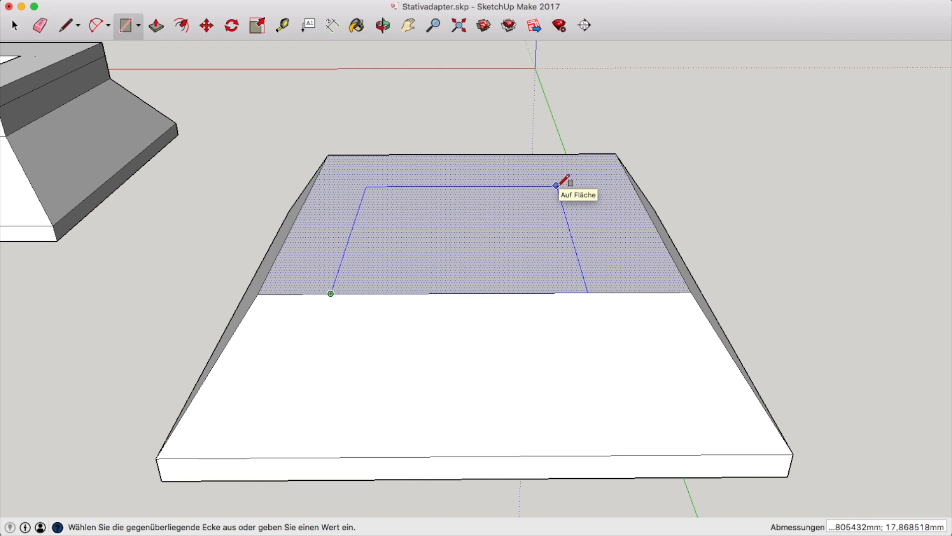
text(20)
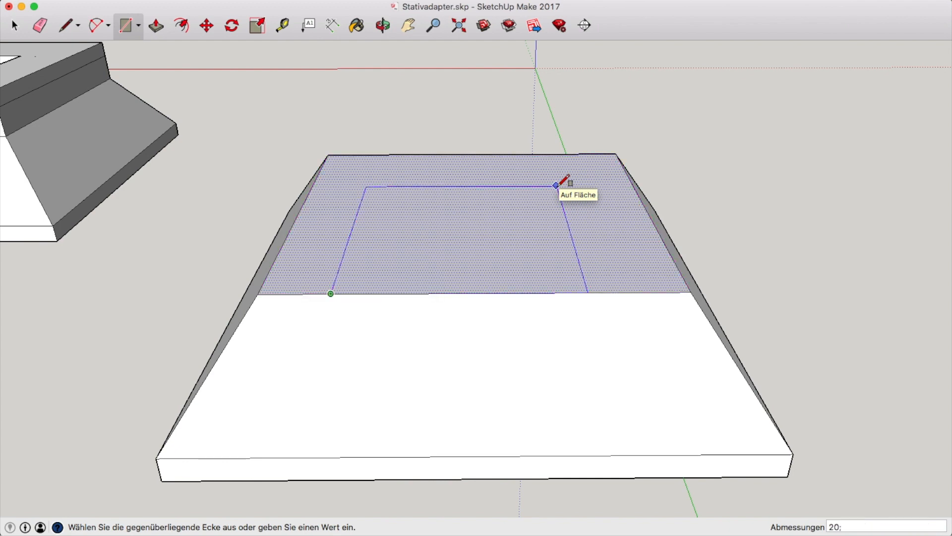
text(;20)
key(Return)
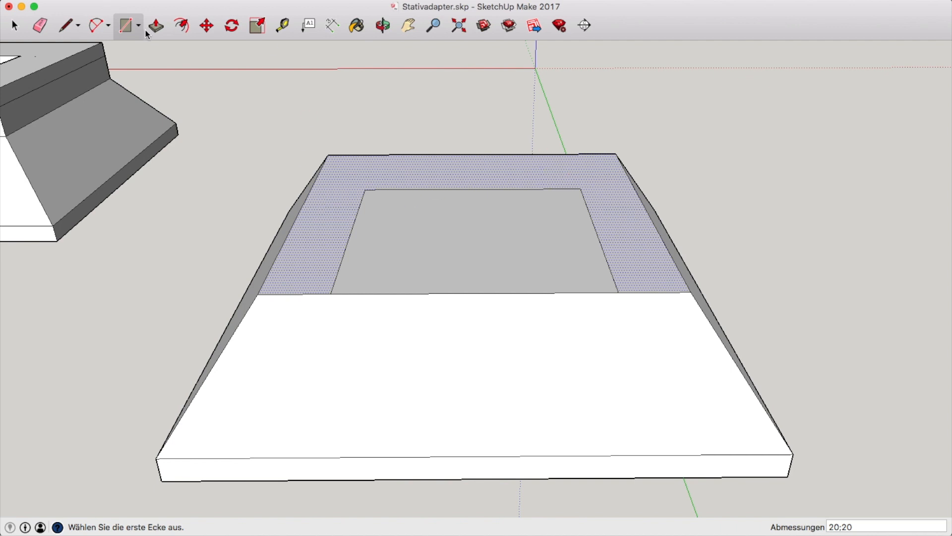
Step: Extrude the U-shaped face around the 20 mm square 3.5 mm upward
key(p)
click(346, 229)
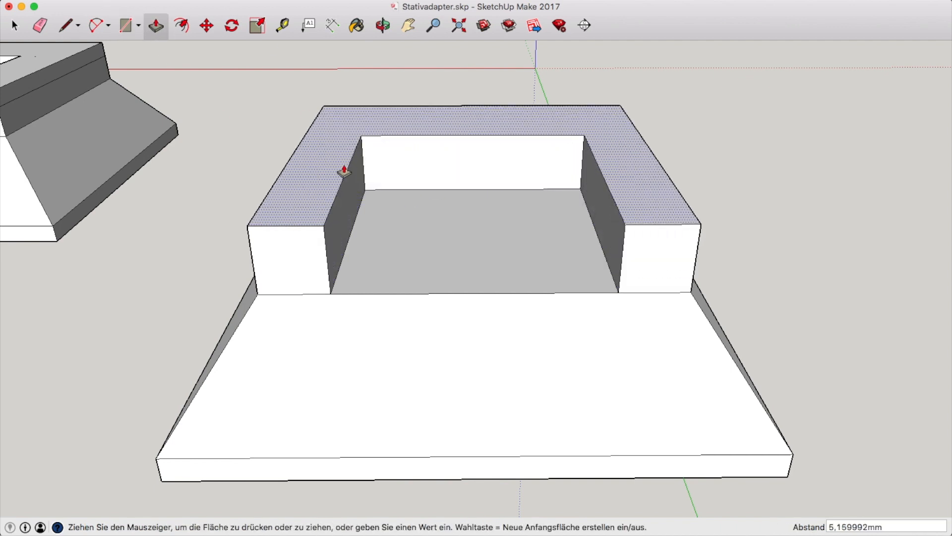
text(3,5)
key(Return)
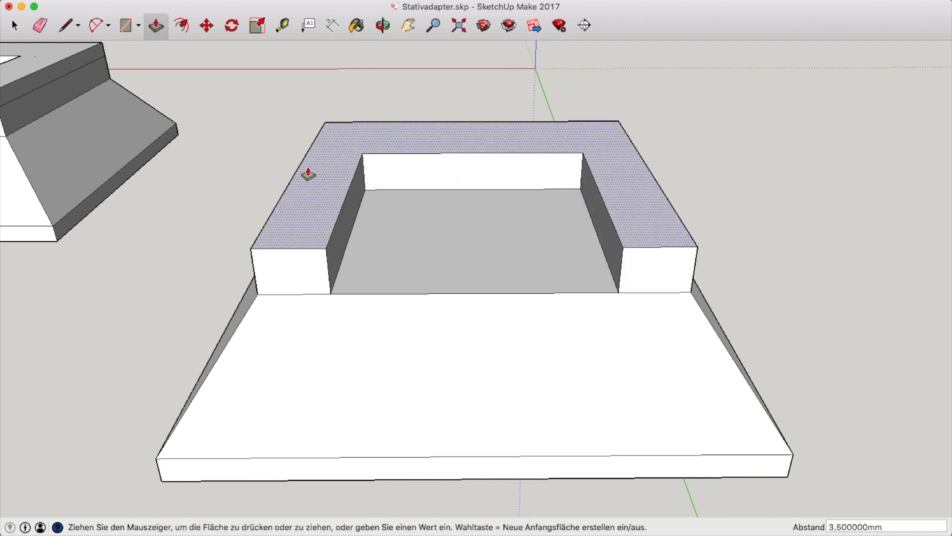
Step: Extrude the U-shaped rim another 2 mm upward as a separate section
drag(314, 182, 322, 151)
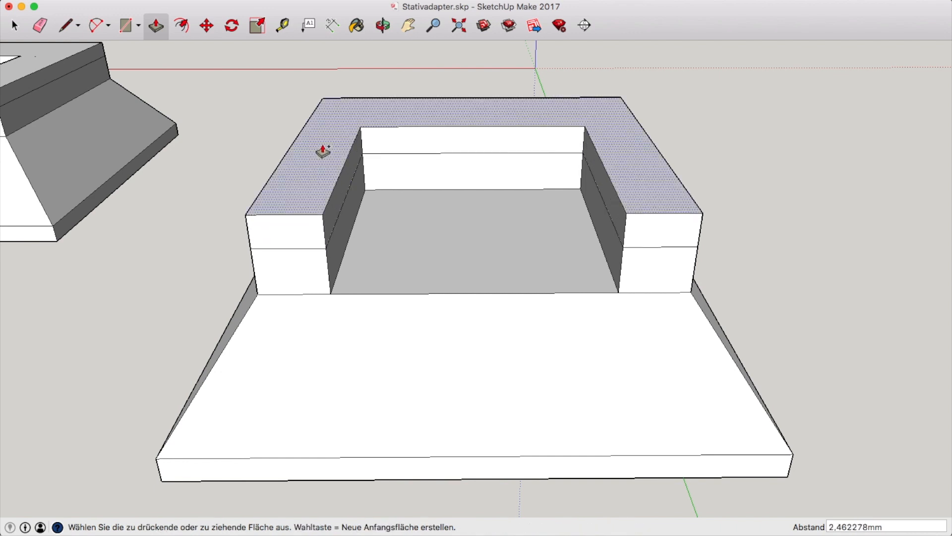
text(2)
key(Return)
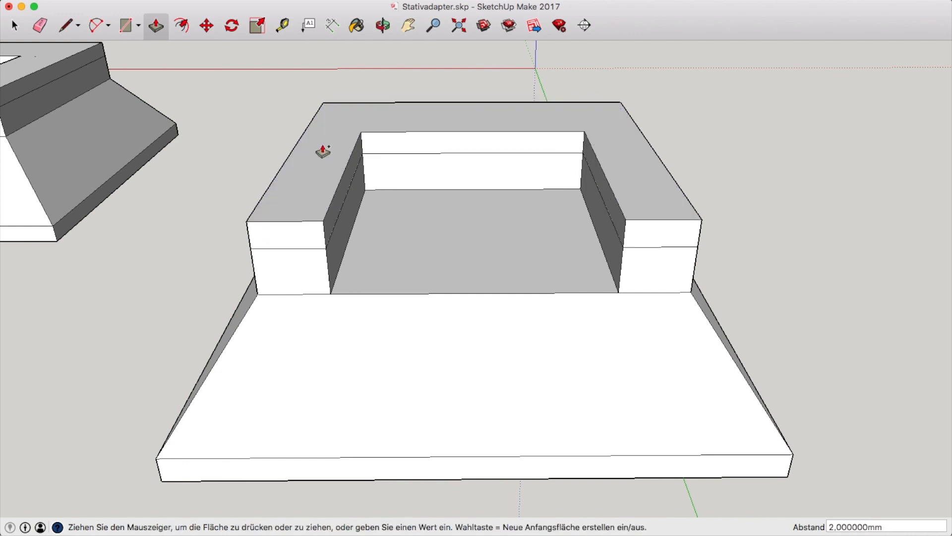
Step: Extrude the rear, left and right inner faces of the rim's upper section 2 mm inward to form overhanging lips
click(376, 143)
text(2)
key(Return)
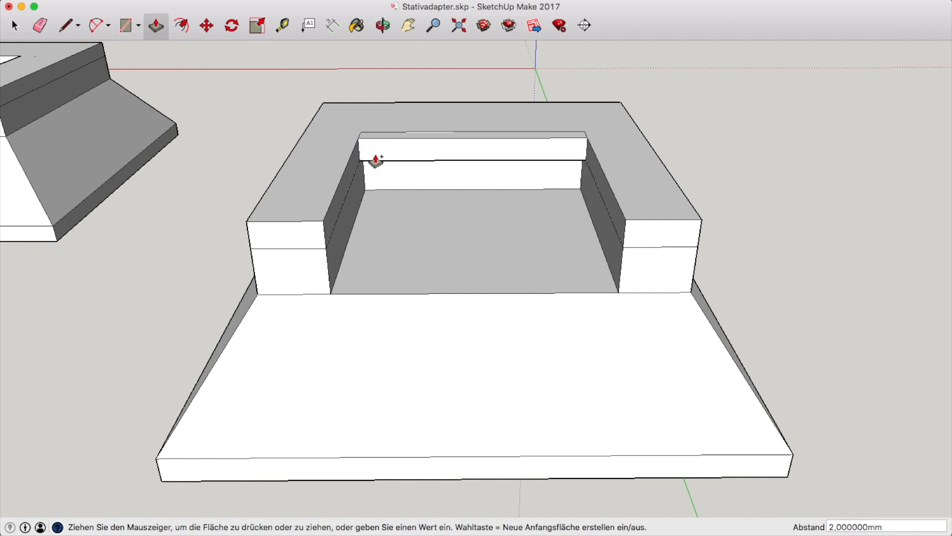
click(347, 185)
text(2)
key(Return)
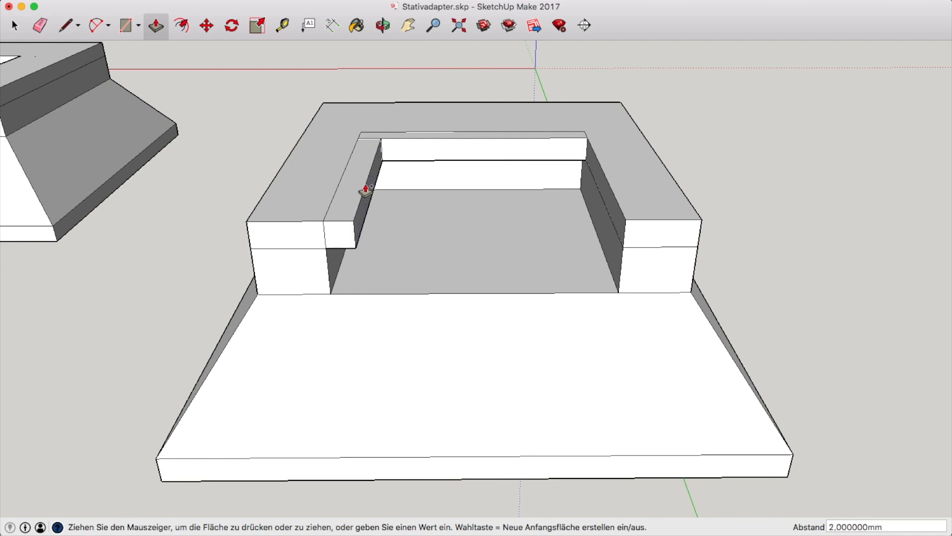
click(609, 196)
text(2)
key(Return)
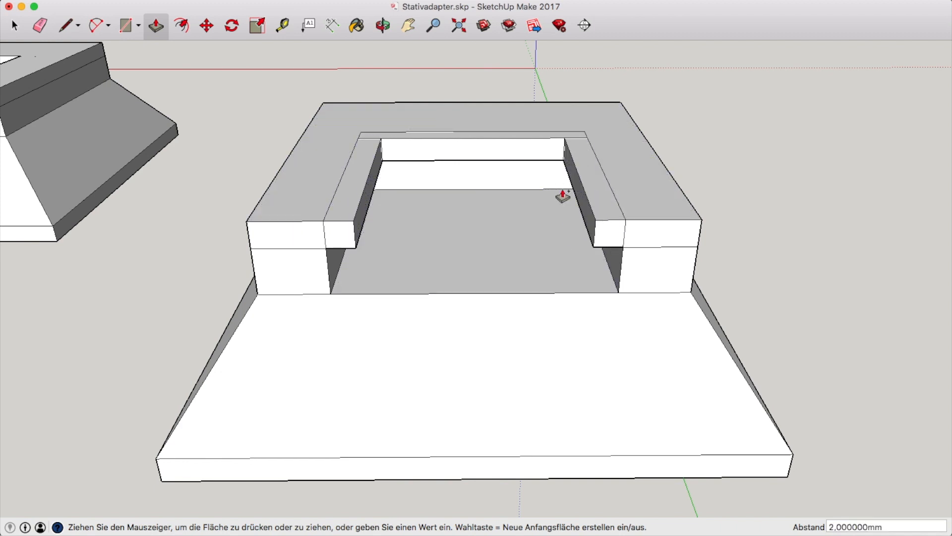
Step: Erase the leftover edges between the lips and the rim on the top surface
click(16, 29)
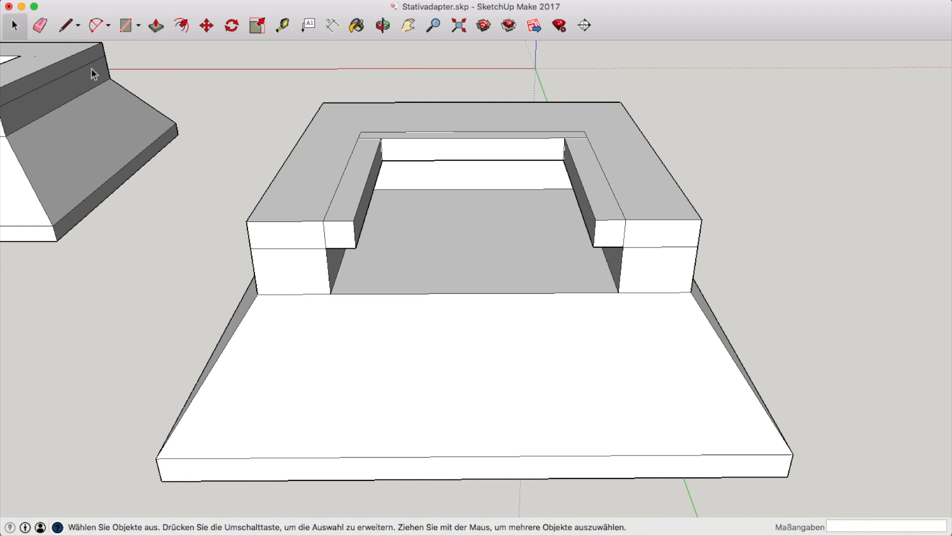
click(330, 204)
click(47, 26)
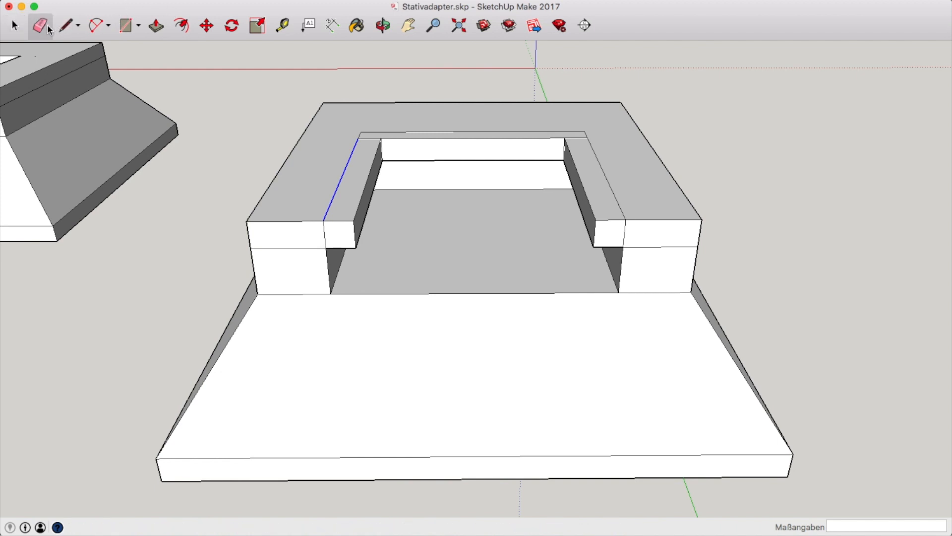
drag(333, 158, 366, 130)
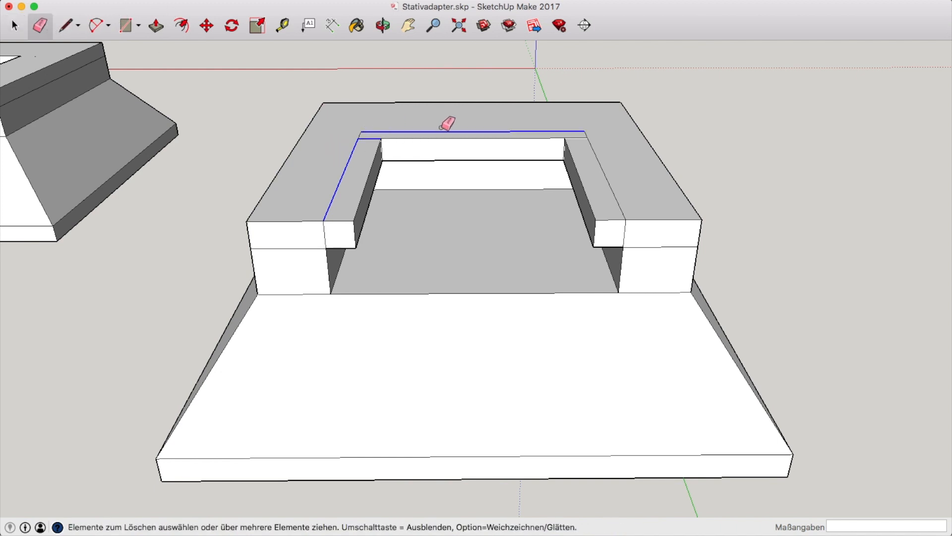
drag(566, 128, 626, 161)
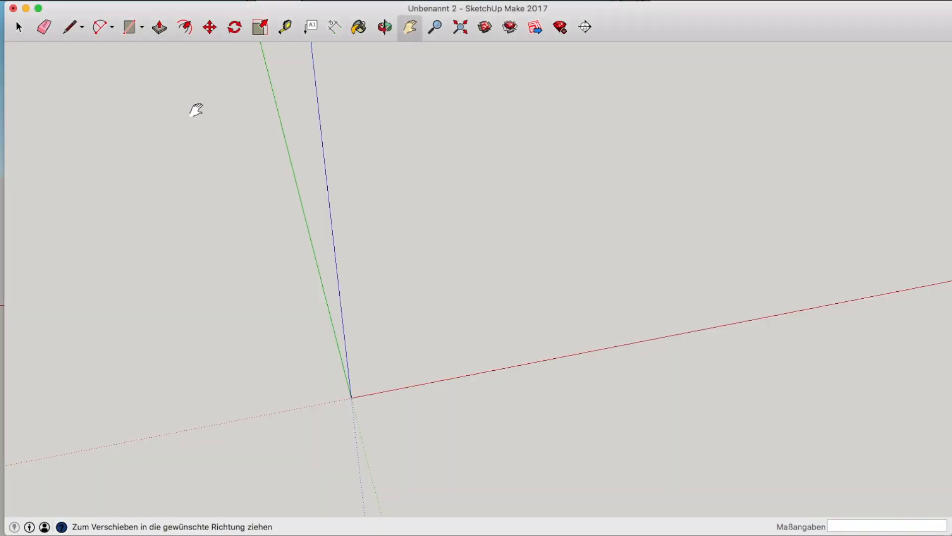
Step: Draw an 18.25 by 18.25 mm square on the ground plane
key(r)
click(433, 349)
text(18,25;18,25)
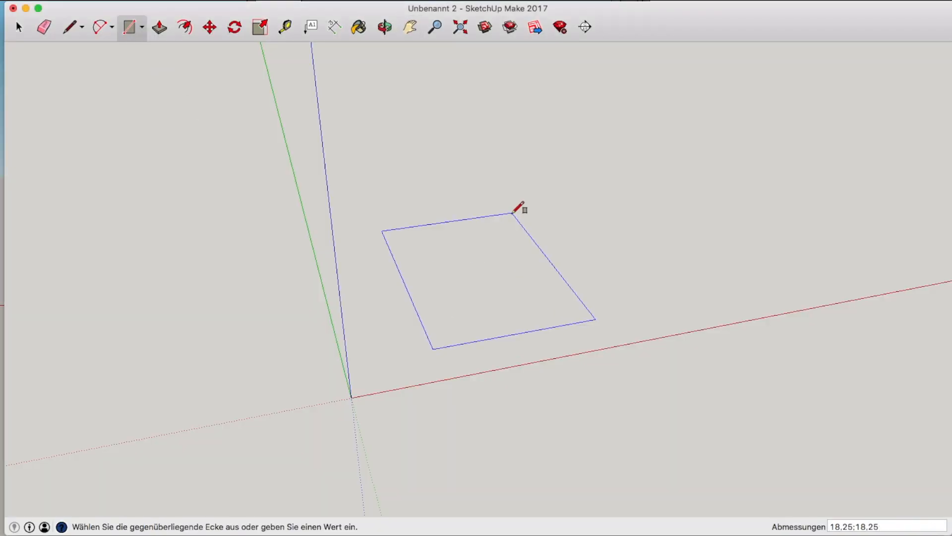
key(Return)
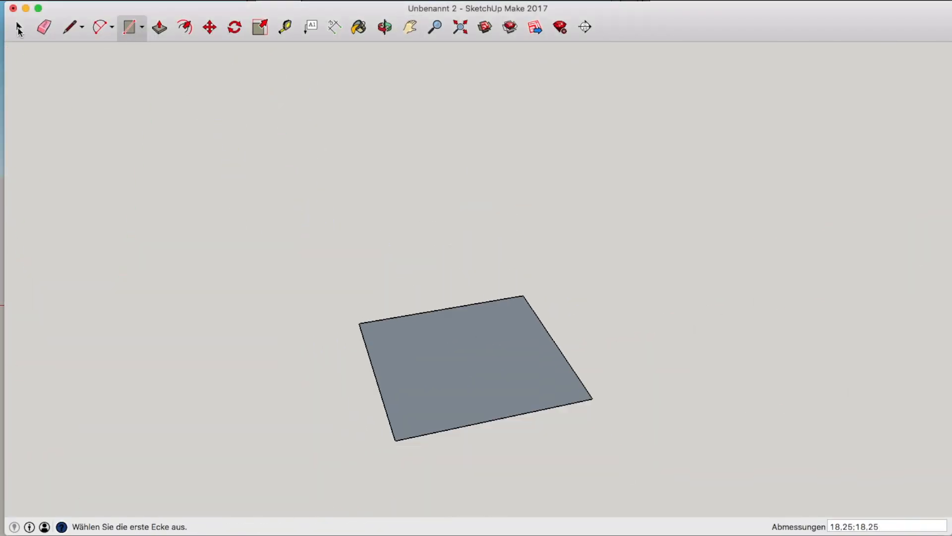
key(space)
Step: Draw two parallel lines inward from the square's front edge as the sides of a narrow slot near the right edge
click(71, 28)
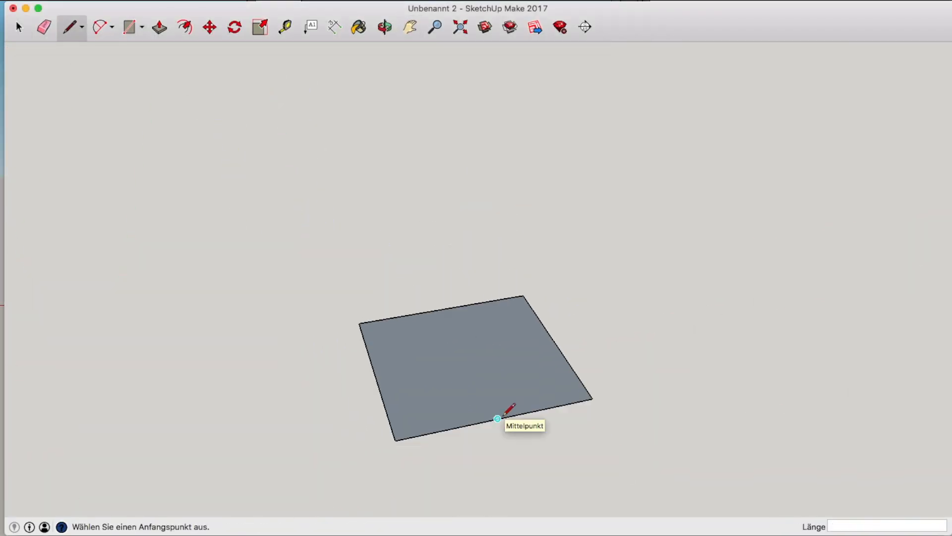
click(497, 419)
click(593, 398)
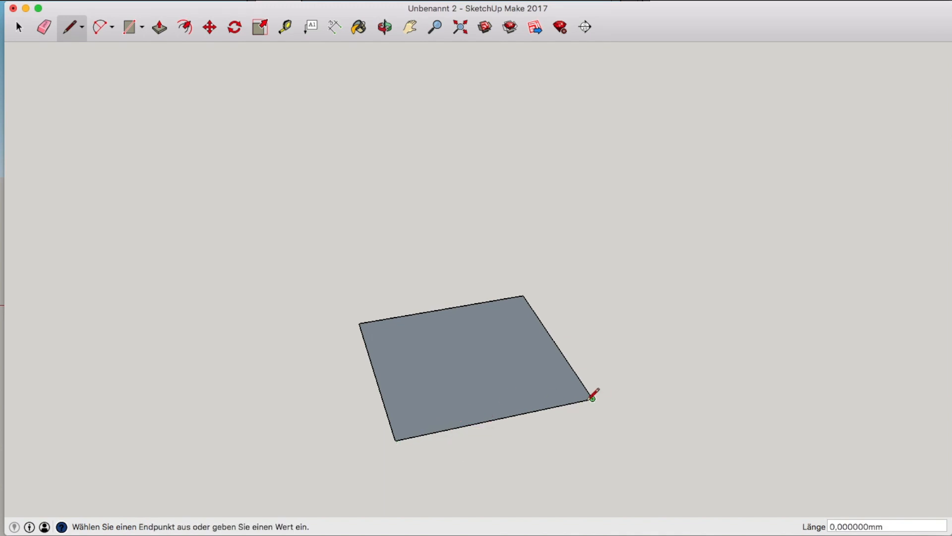
click(562, 406)
click(524, 342)
key(Escape)
click(541, 409)
click(505, 345)
key(Escape)
Step: Draw the sides of a matching slot near the left edge and close the inner ends of both slots
click(430, 433)
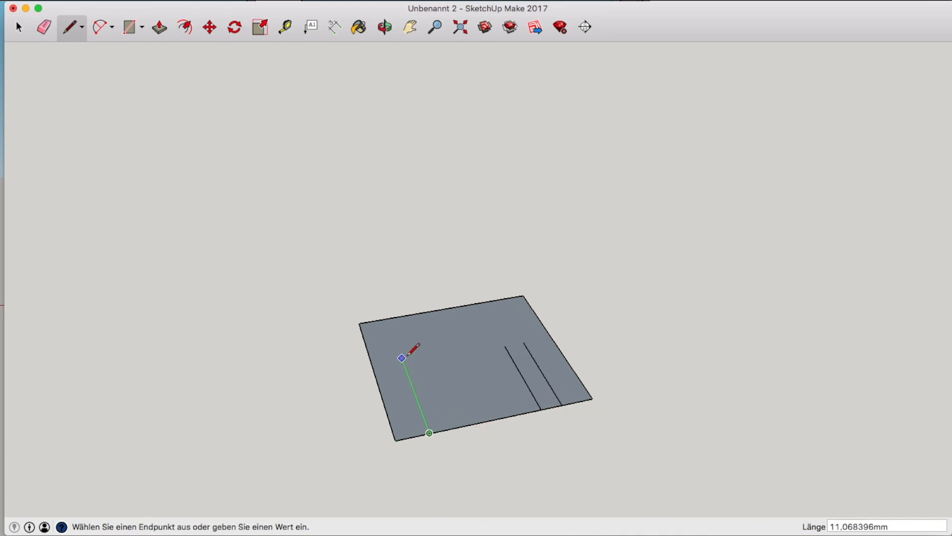
click(404, 365)
click(452, 428)
click(424, 361)
click(404, 365)
click(524, 343)
click(504, 345)
Step: Delete the front edge segments across both slots to cut them out of the square
click(440, 430)
key(Delete)
click(551, 408)
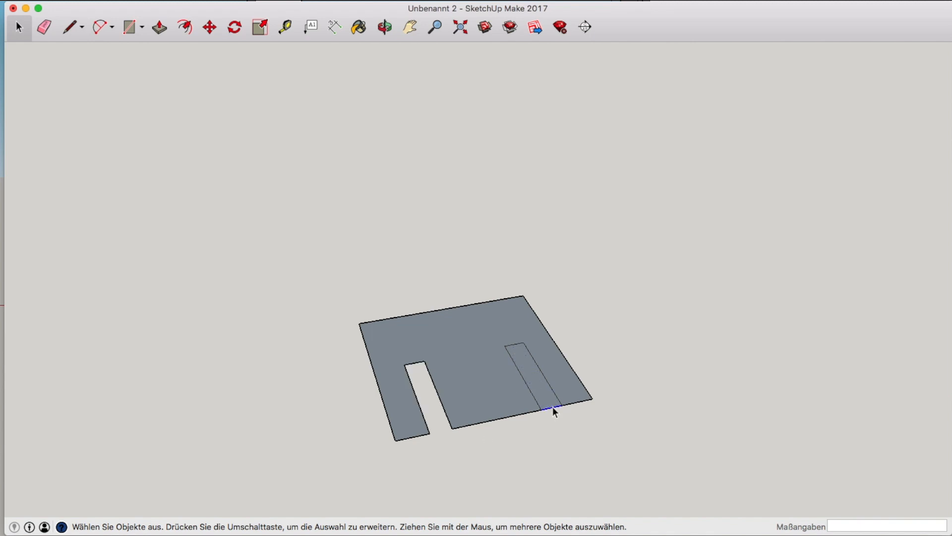
key(Delete)
Step: Mark off 2 mm along the outer side edge from the front corner with the Line tool
click(70, 27)
click(396, 440)
text(2)
key(Return)
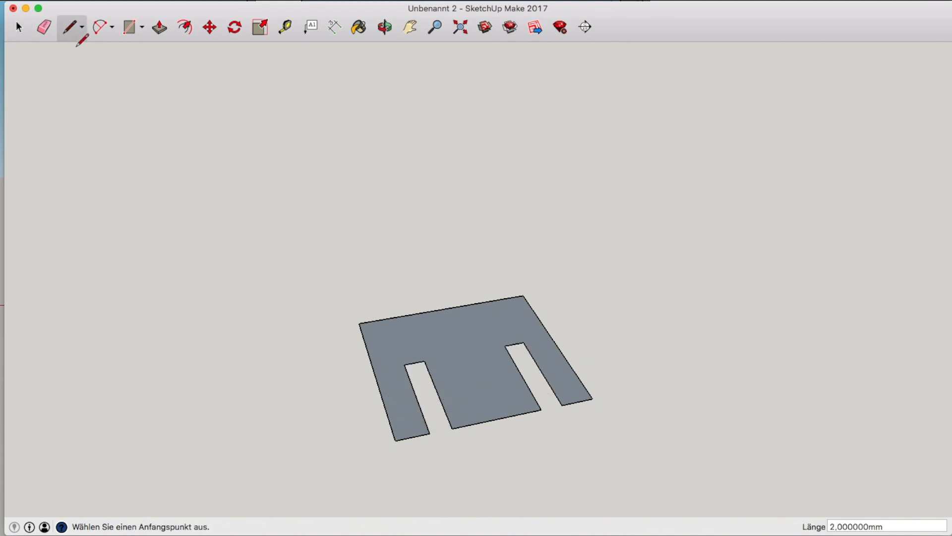
click(19, 27)
click(395, 437)
shift+click(590, 395)
click(260, 28)
alt+drag(391, 434, 365, 440)
key(super+z)
click(371, 440)
click(19, 27)
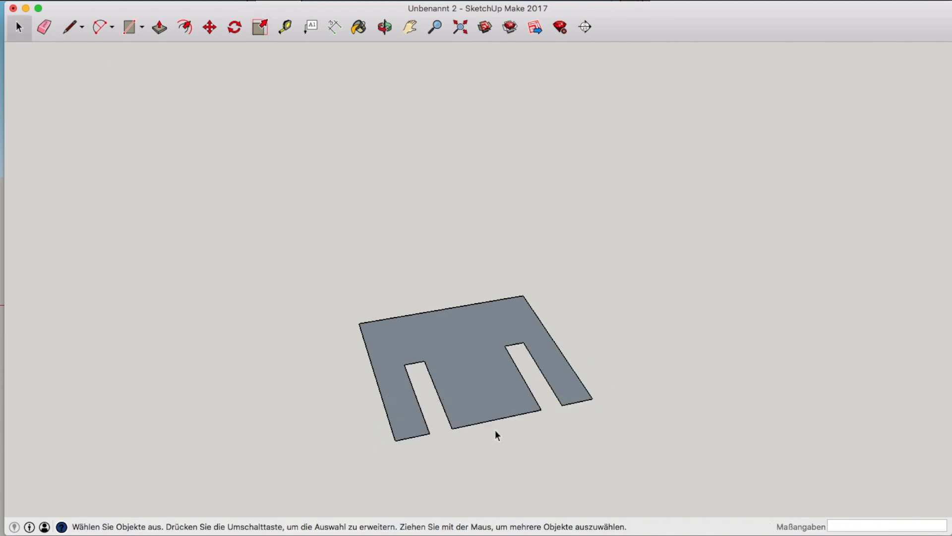
Step: Select the front end segments of both outer side edges and scale them by 1.1 about their center along the red axis
scroll(495, 430, up, 10)
click(179, 449)
shift+click(748, 332)
click(260, 27)
alt+drag(179, 443, 130, 451)
text(1,1)
key(Return)
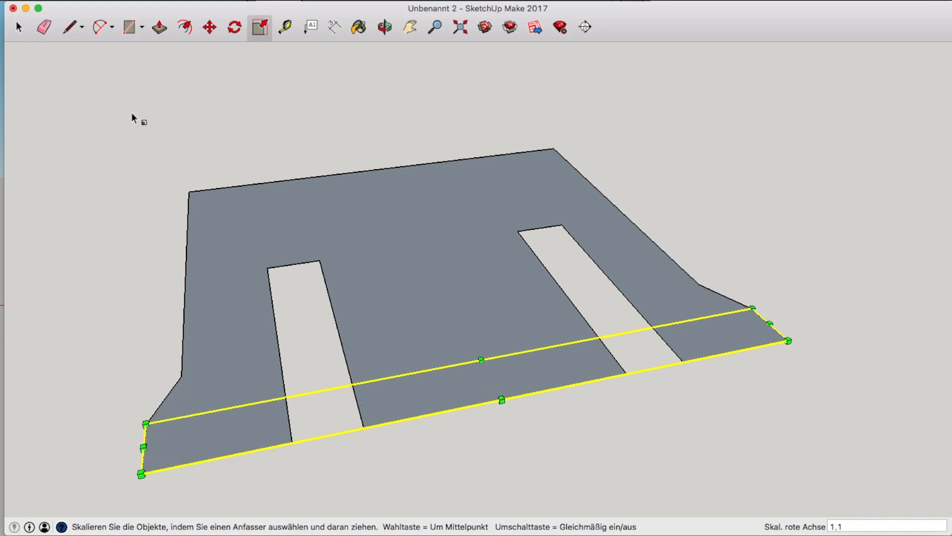
Step: Scale the widened front ends by 0.98 about their center along the red axis
middle_drag(372, 244, 85, 151)
alt+drag(158, 392, 162, 392)
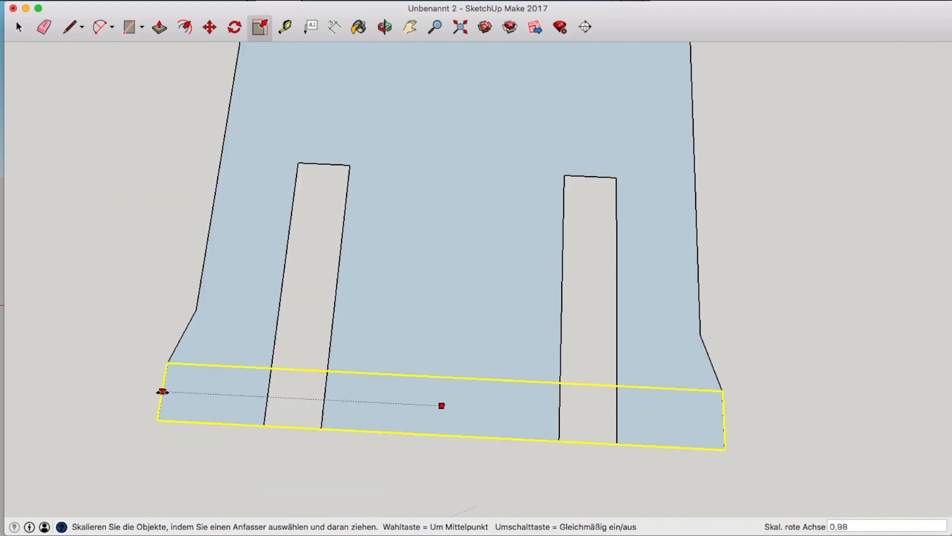
click(19, 27)
Step: Extrude the slotted face by 1.5 mm
middle_drag(372, 317, 392, 173)
click(159, 27)
click(391, 313)
text(1,5)
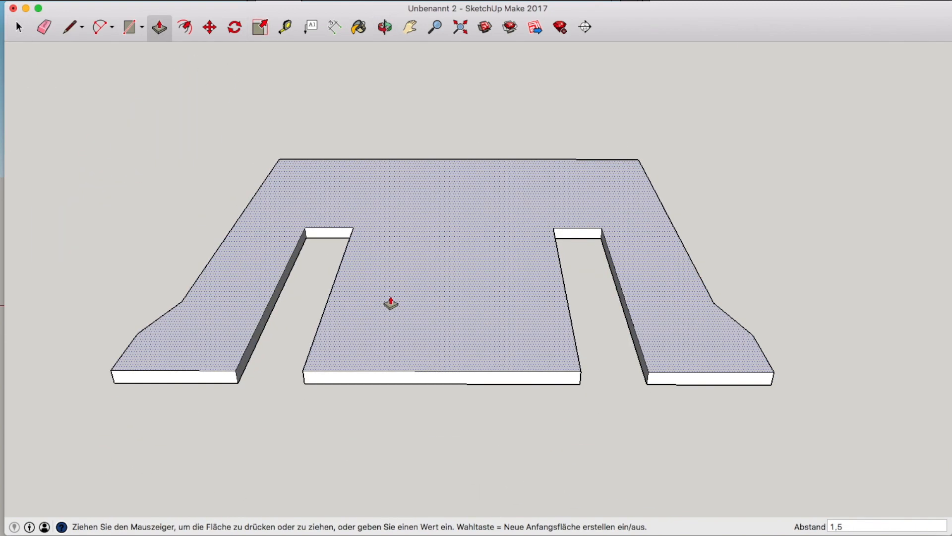
key(Return)
Step: Draw a line joining the inner ends of the two slots and extrude the middle tongue above the plate
click(74, 34)
click(351, 206)
click(556, 206)
click(159, 30)
drag(446, 278, 446, 262)
Step: Draw an edge across the plate's rear side and move the rear edge about 0.67 mm to form a bevel
click(385, 29)
drag(719, 317, 336, 379)
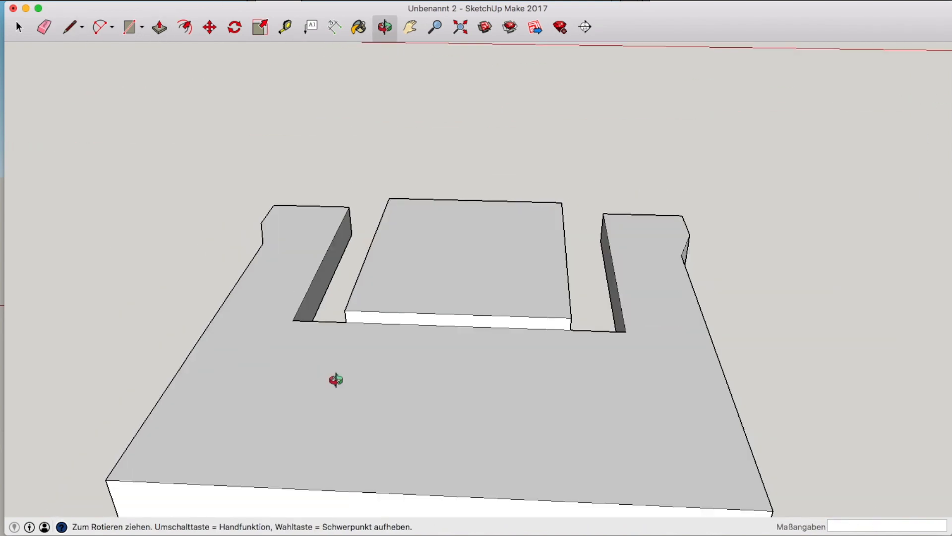
scroll(469, 401, down, 3)
key(l)
click(682, 452)
click(219, 432)
key(space)
click(224, 461)
key(m)
click(205, 459)
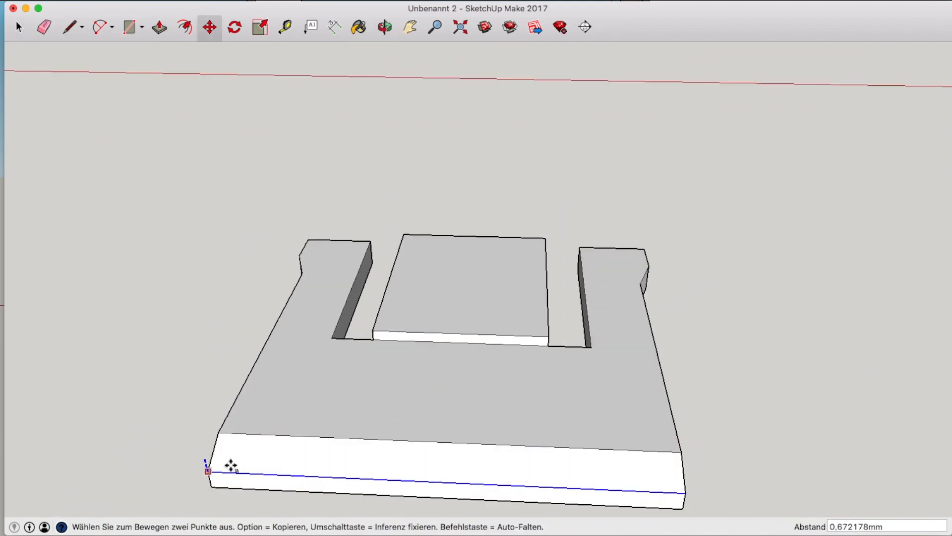
click(231, 465)
Step: Extrude the middle tongue higher and extend its rear face back over the plate
middle_drag(278, 437, 317, 317)
key(p)
drag(476, 268, 477, 246)
drag(441, 310, 429, 325)
middle_drag(238, 476, 326, 504)
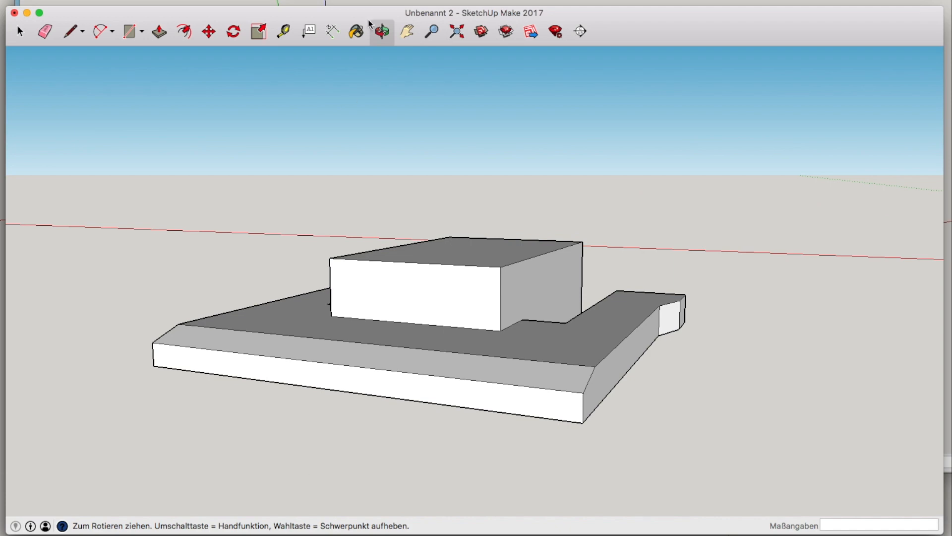
Step: Switch to the Stativadapter.skp model and select the U-shaped holder, leaving out the sloped face and edges of the tapered base
click(363, 0)
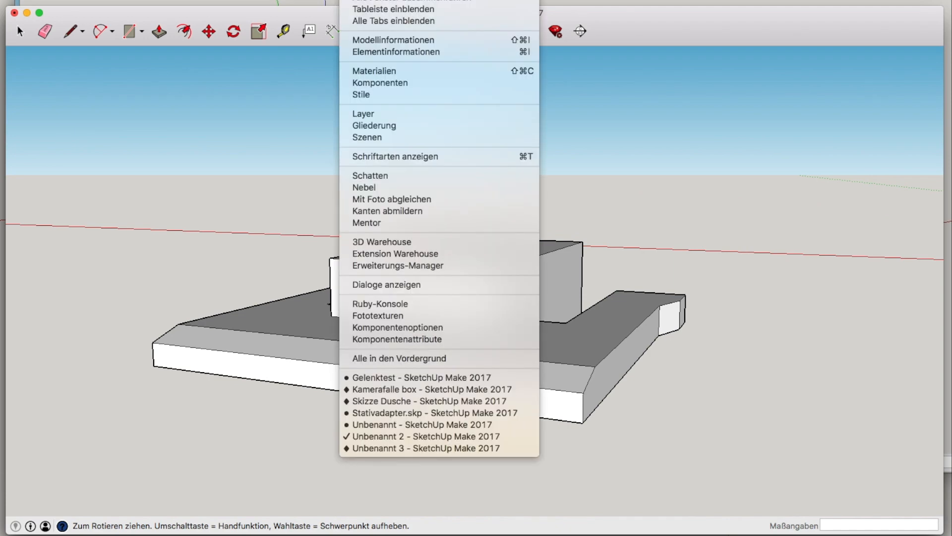
click(389, 414)
drag(296, 118, 929, 272)
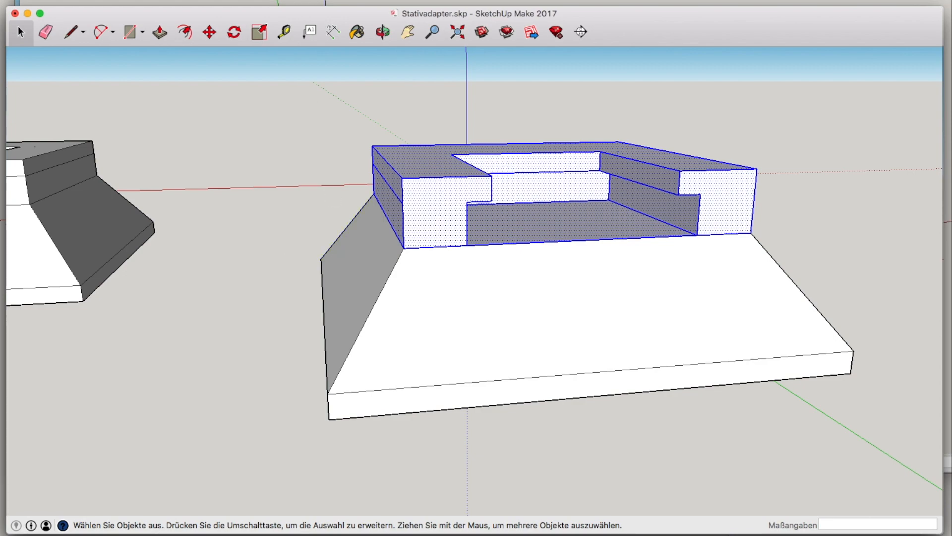
key(o)
drag(245, 140, 947, 224)
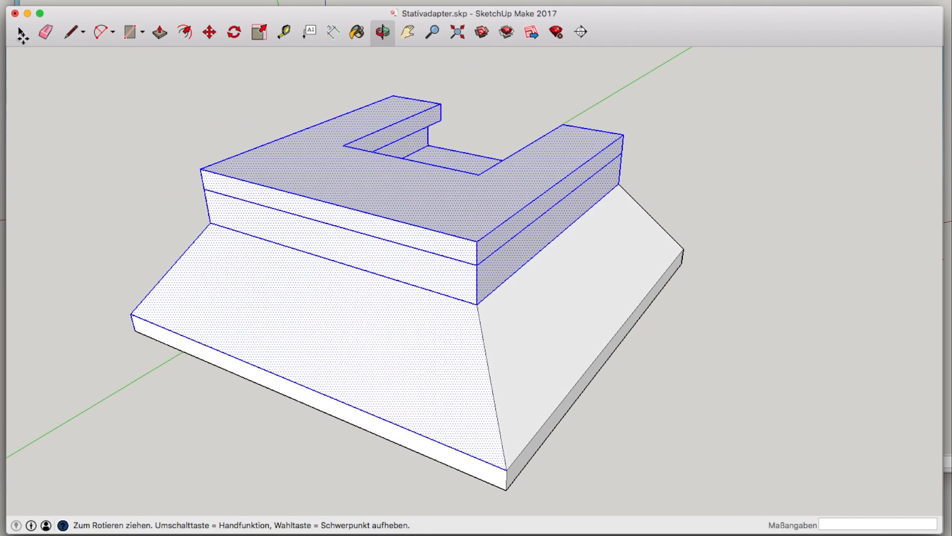
click(21, 33)
shift+click(224, 355)
shift+click(166, 280)
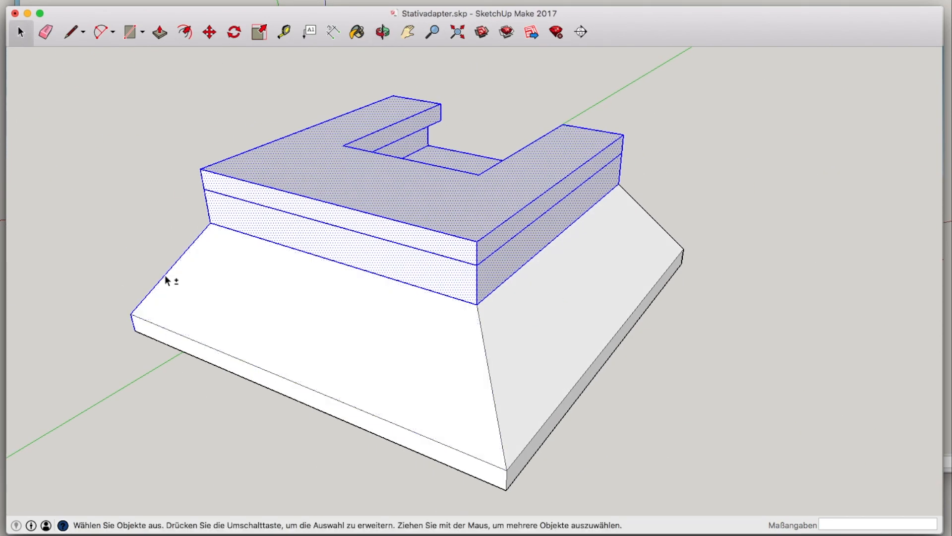
click(382, 32)
drag(545, 129, 300, 213)
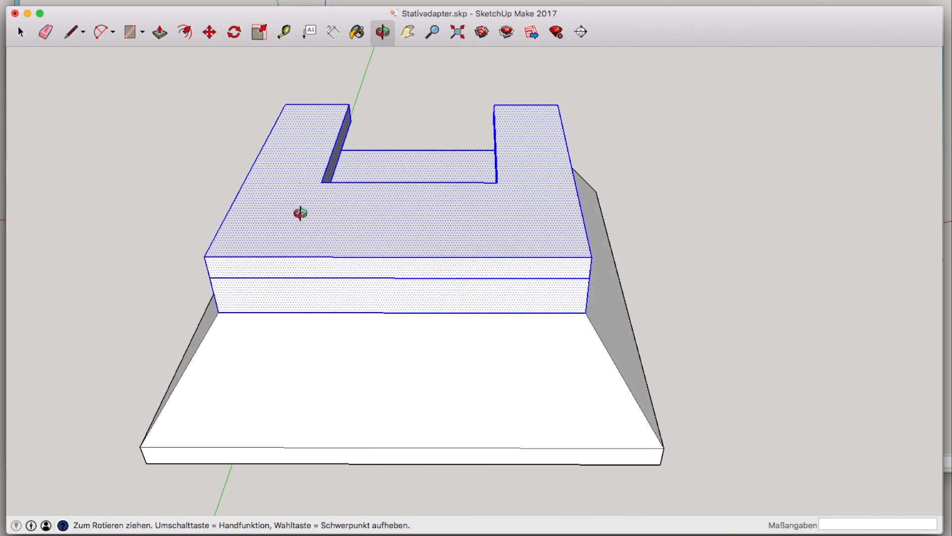
Step: Switch back to the Unbenannt 2 model and paste a copy of the U-shaped holder above the slotted plate
click(347, 1)
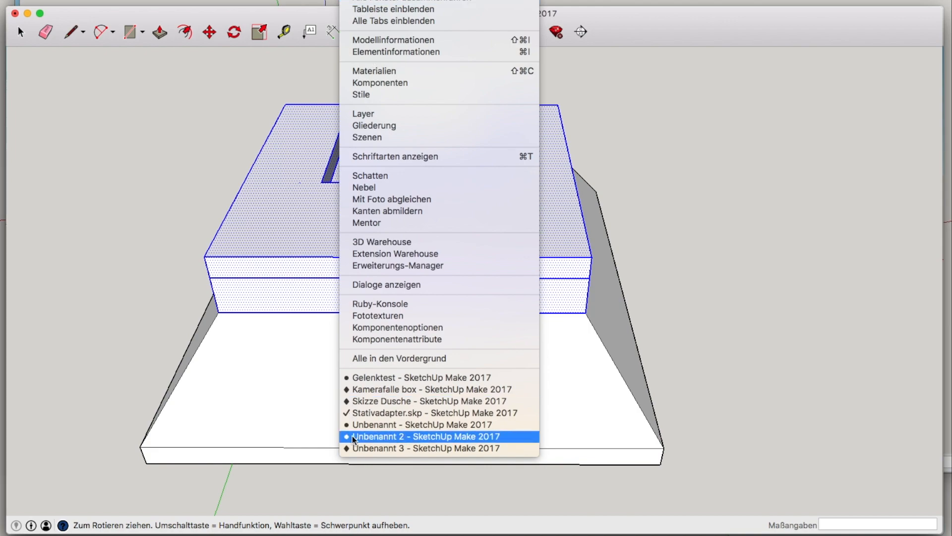
click(403, 436)
key(super+v)
click(701, 183)
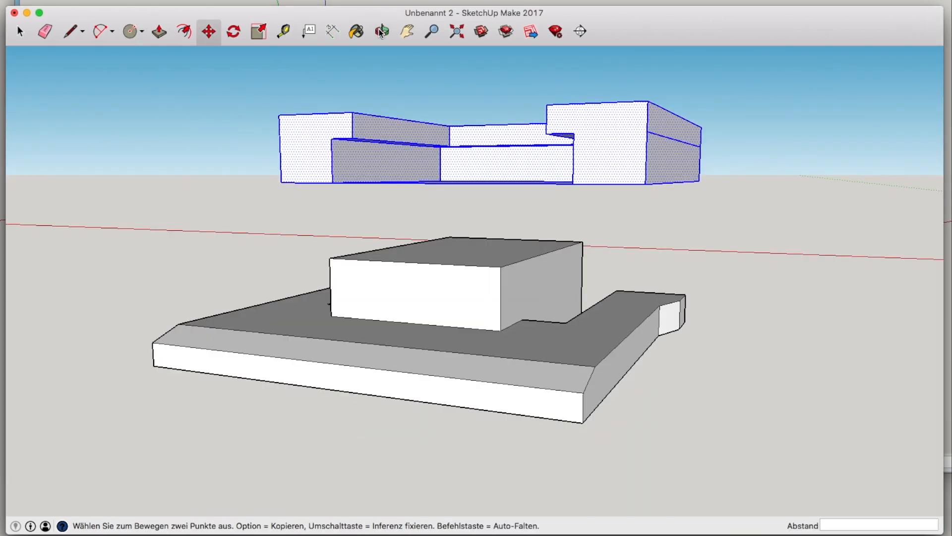
Step: Draw a line along the outer edge of the pasted holder's underside to close its open bottom face
key(o)
drag(702, 183, 828, 198)
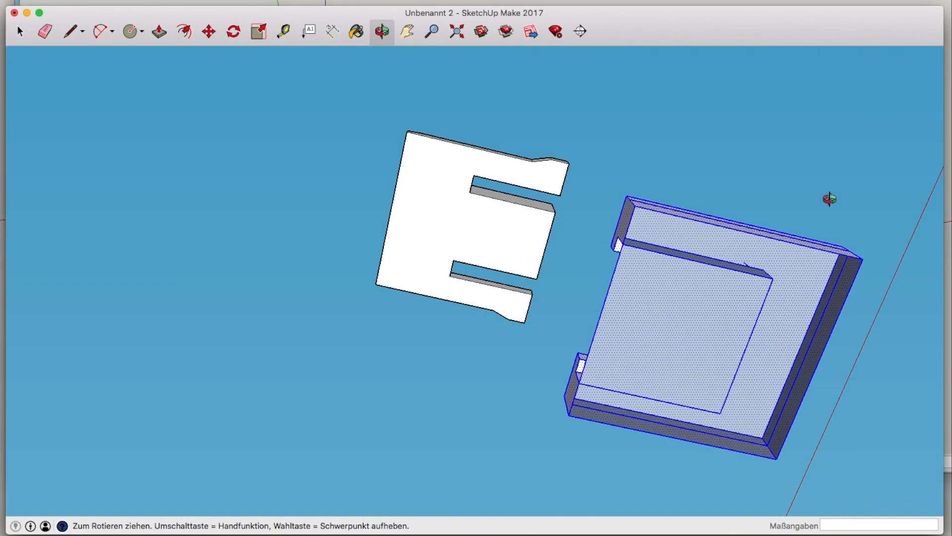
key(l)
click(862, 259)
click(644, 203)
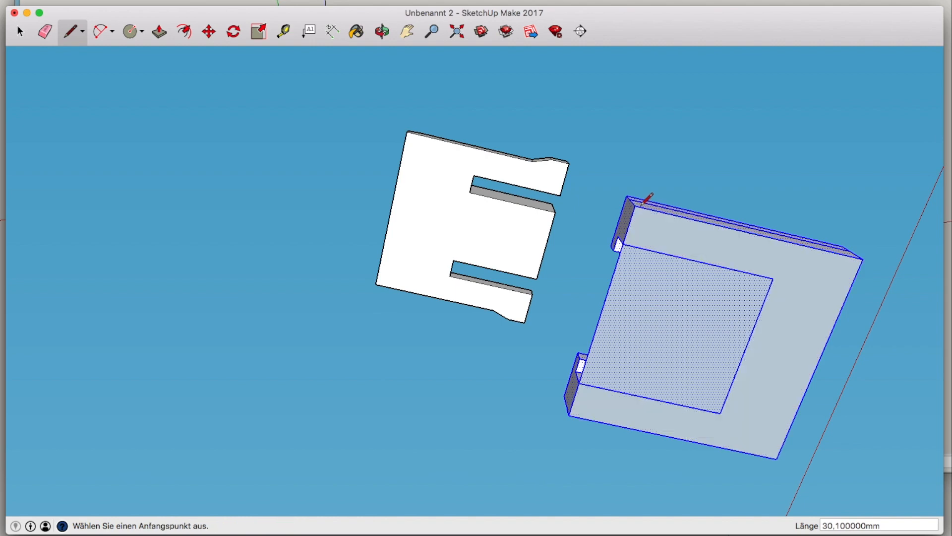
Step: Extrude the holder's U-shaped underside by 2 mm and bring the inner square flush with it
click(160, 33)
click(655, 243)
text(2)
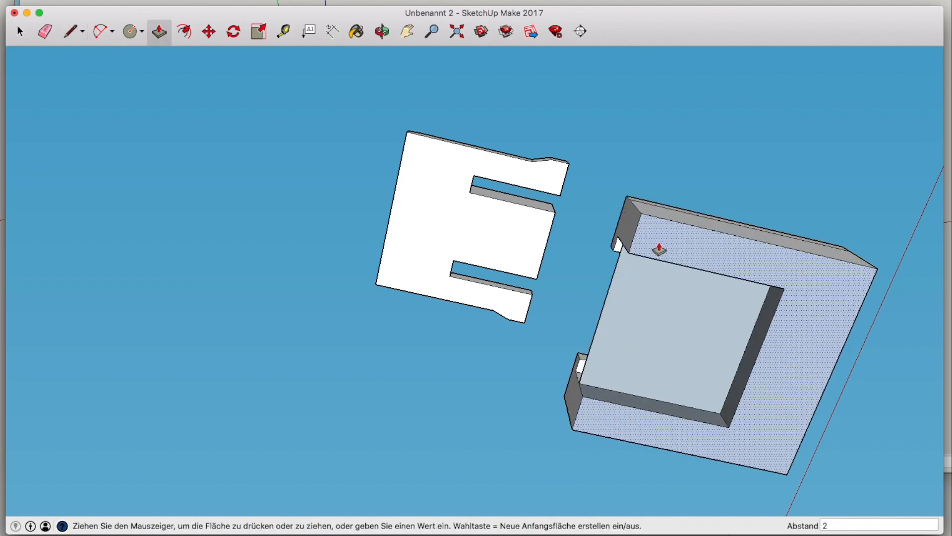
key(Return)
click(687, 327)
click(747, 278)
Step: Reverse the orientation of the U-shaped face on the holder's underside
scroll(759, 347, up, 6)
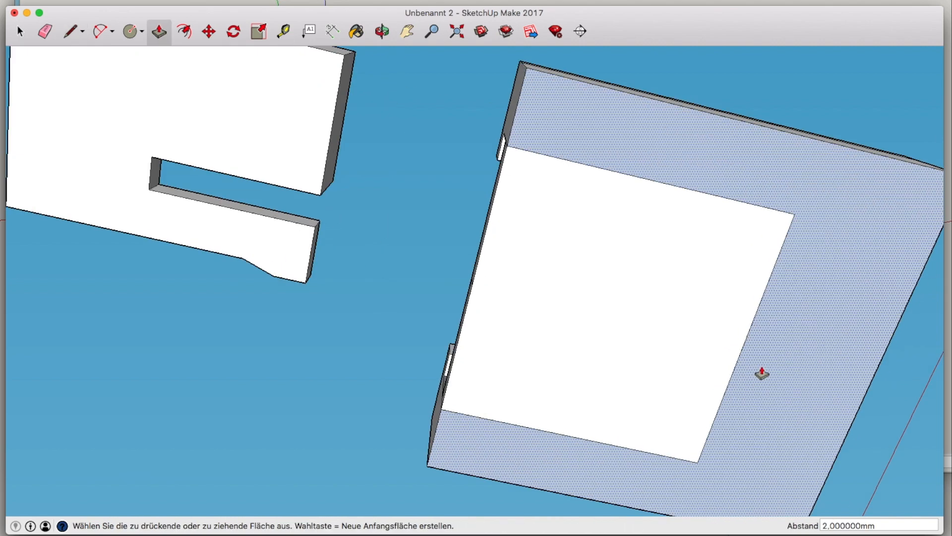
key(space)
click(382, 29)
drag(381, 154, 413, 130)
key(space)
click(414, 130)
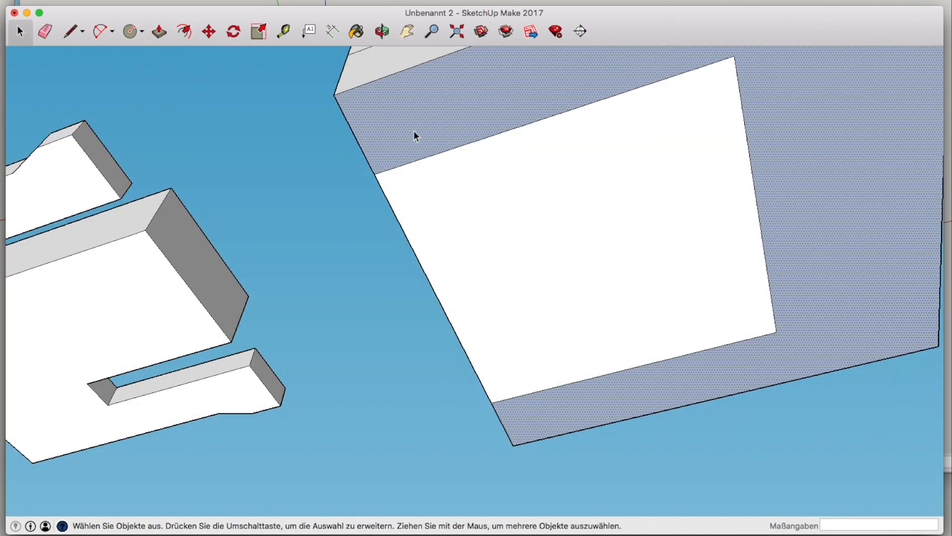
right_click(412, 128)
click(476, 236)
Step: Reverse the orientation of the three inner wall faces below the holder's overhanging lips
middle_drag(347, 79, 278, 427)
click(449, 232)
right_click(624, 221)
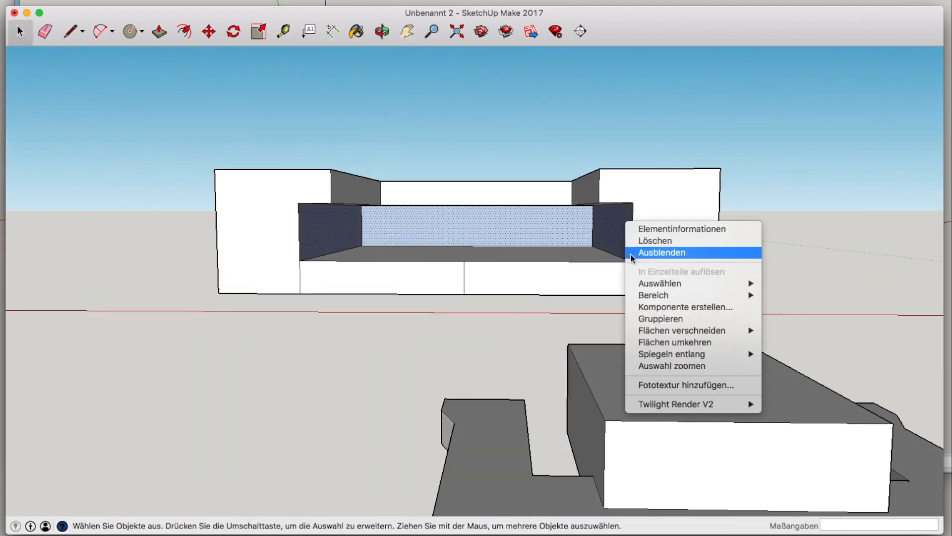
click(644, 335)
Step: Select the whole holder and mirror it by scaling it -1 along the green axis
middle_drag(405, 62, 788, 370)
click(22, 34)
drag(575, 85, 209, 424)
click(235, 33)
key(s)
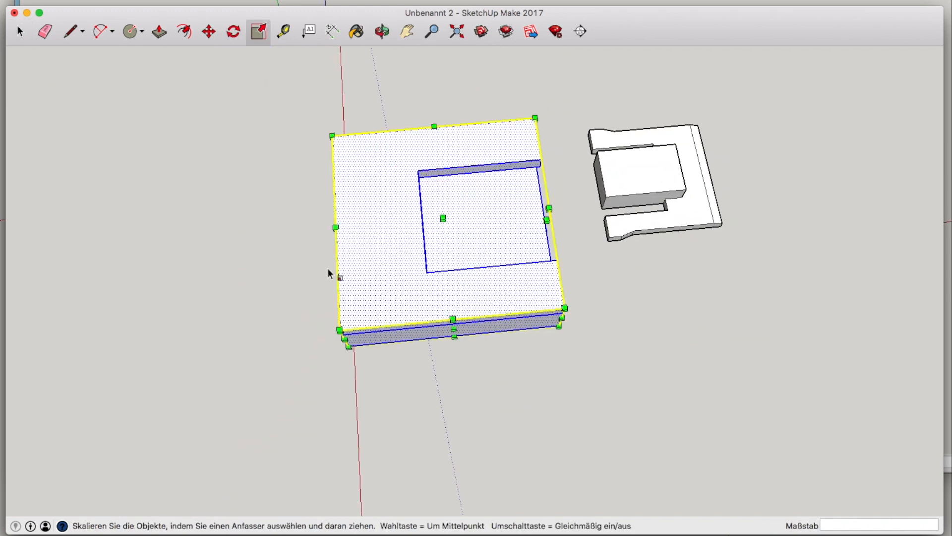
click(379, 33)
drag(303, 189, 104, 68)
click(259, 33)
drag(553, 237, 223, 140)
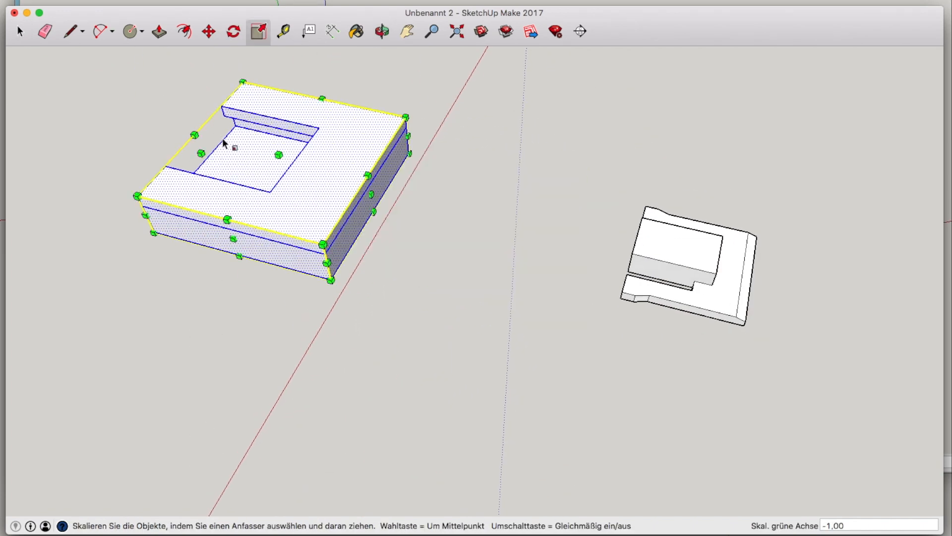
click(29, 28)
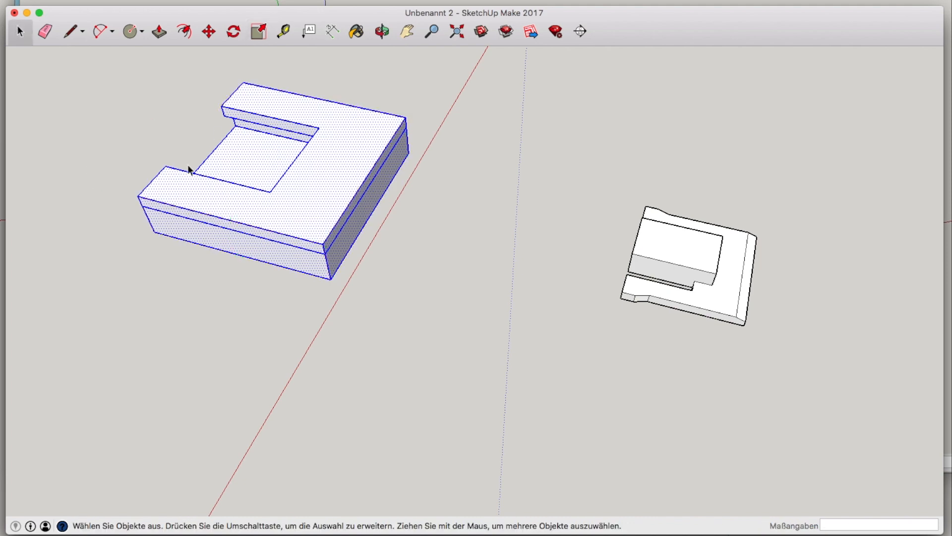
Step: Move the holder by the midpoint of its lower front edge onto the midpoint of the tongue's upper front edge
click(382, 32)
drag(213, 187, 183, 44)
click(210, 32)
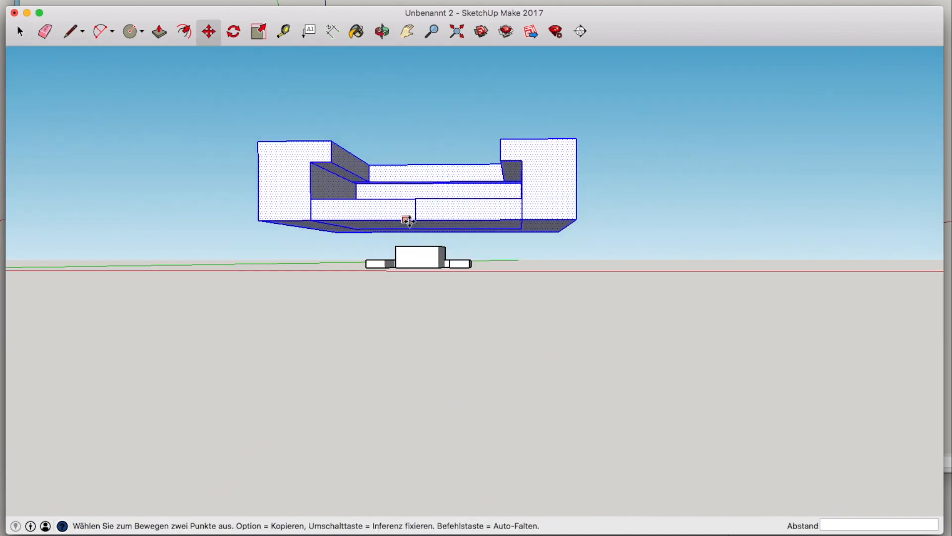
click(408, 221)
middle_drag(540, 165, 555, 179)
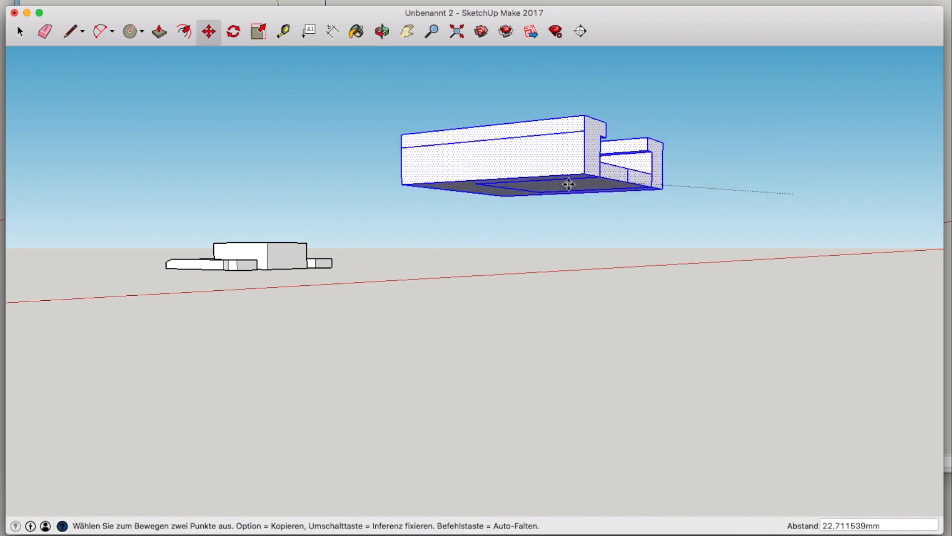
scroll(279, 240, up, 5)
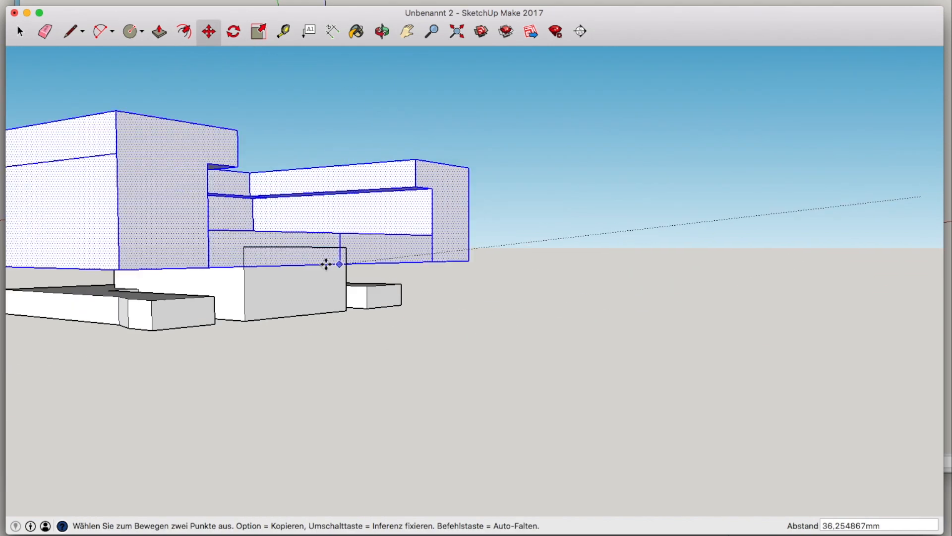
click(296, 249)
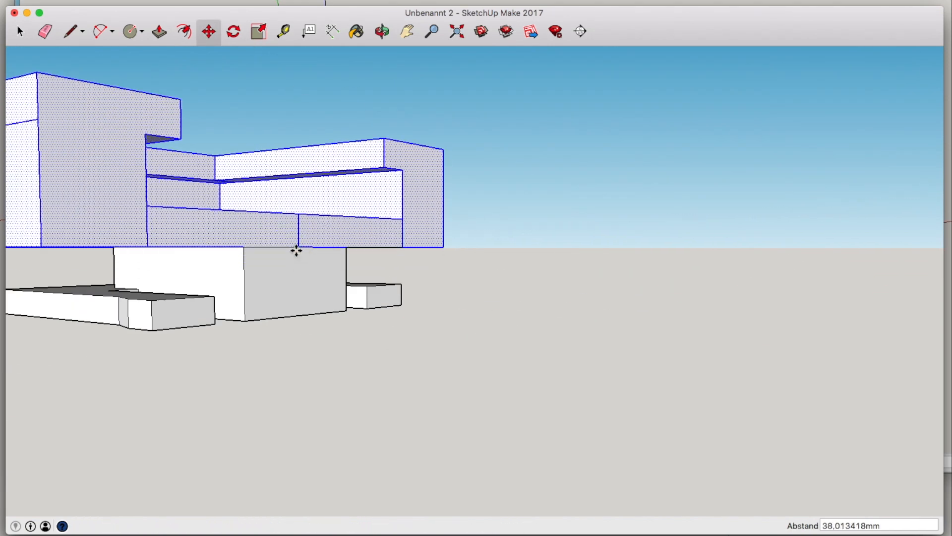
click(382, 39)
scroll(443, 197, down, 5)
drag(228, 188, 79, 203)
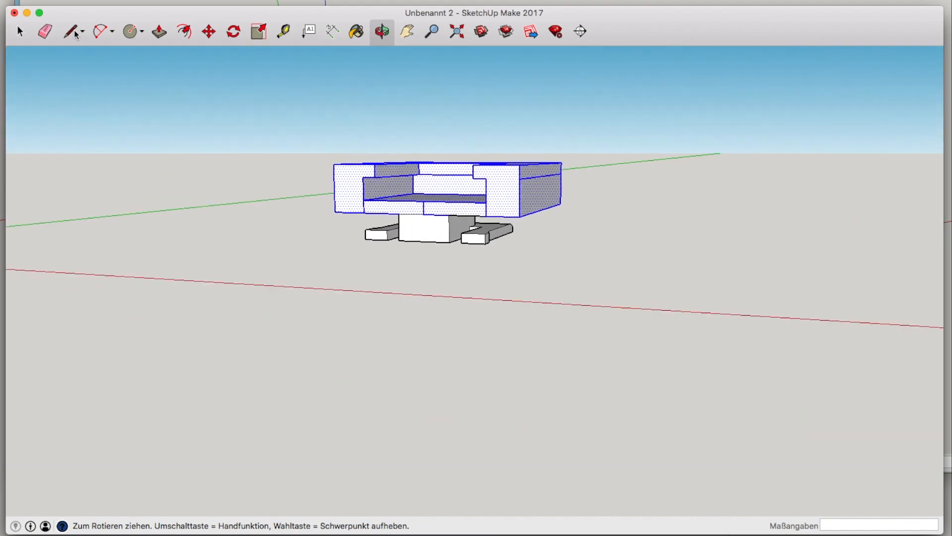
Step: Try to push the holder's outer side face inward with Push/Pull
click(71, 32)
key(Escape)
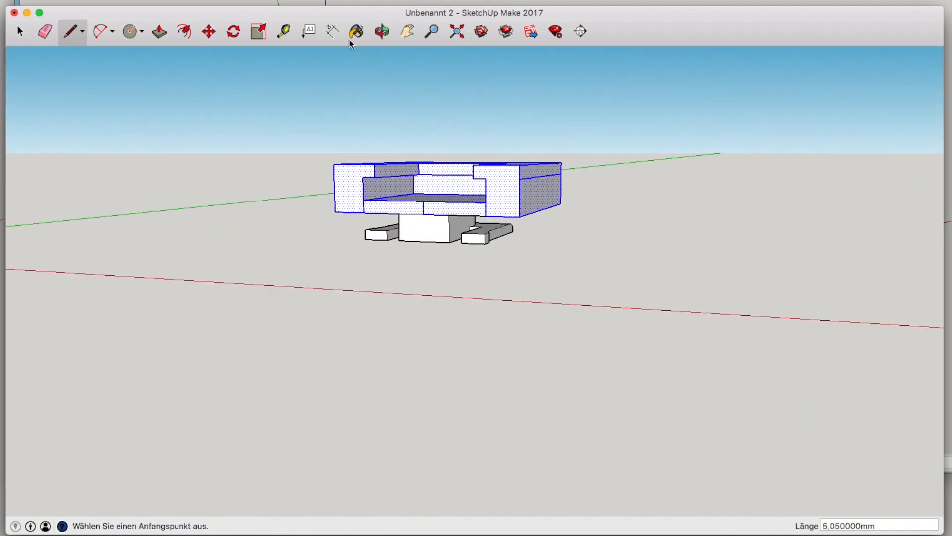
click(157, 33)
key(space)
key(p)
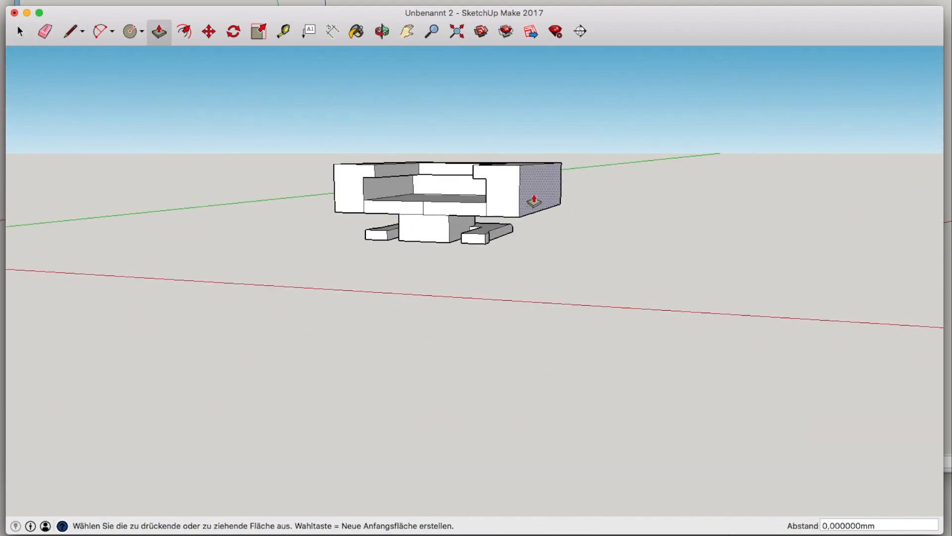
click(531, 200)
click(383, 32)
drag(273, 117, 454, 117)
click(14, 37)
click(158, 31)
click(347, 194)
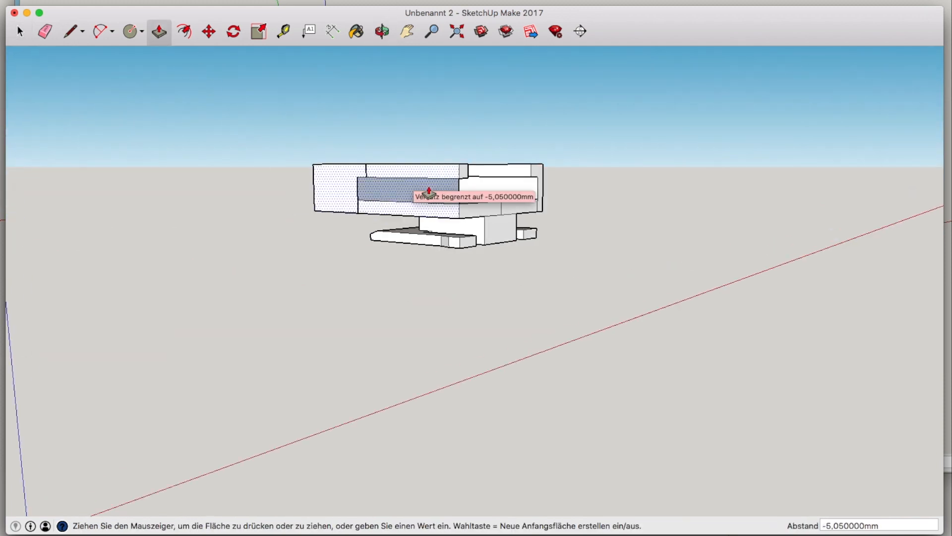
click(395, 196)
Step: Push the holder's closed rear end inward by about 6.85 mm to shorten the holder
middle_drag(293, 144, 594, 235)
drag(594, 232, 613, 344)
click(159, 32)
click(348, 317)
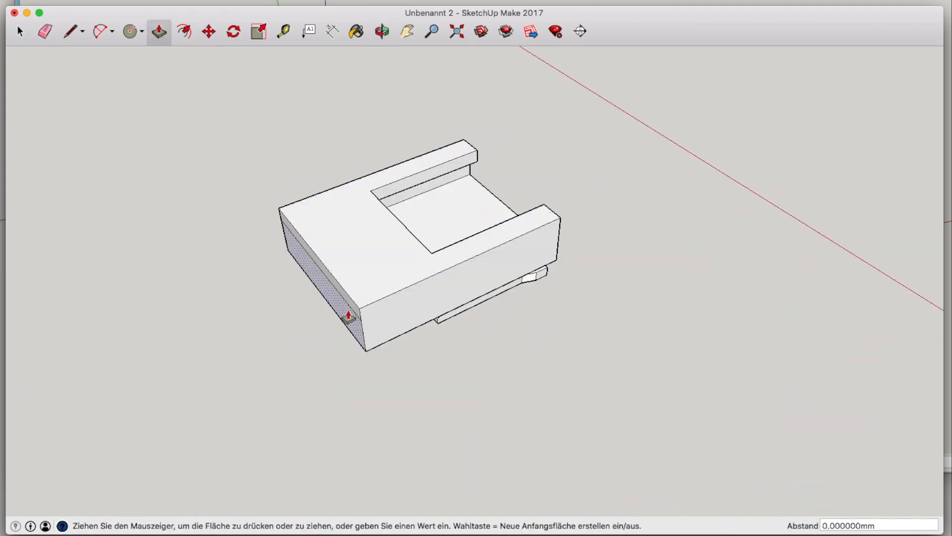
click(371, 317)
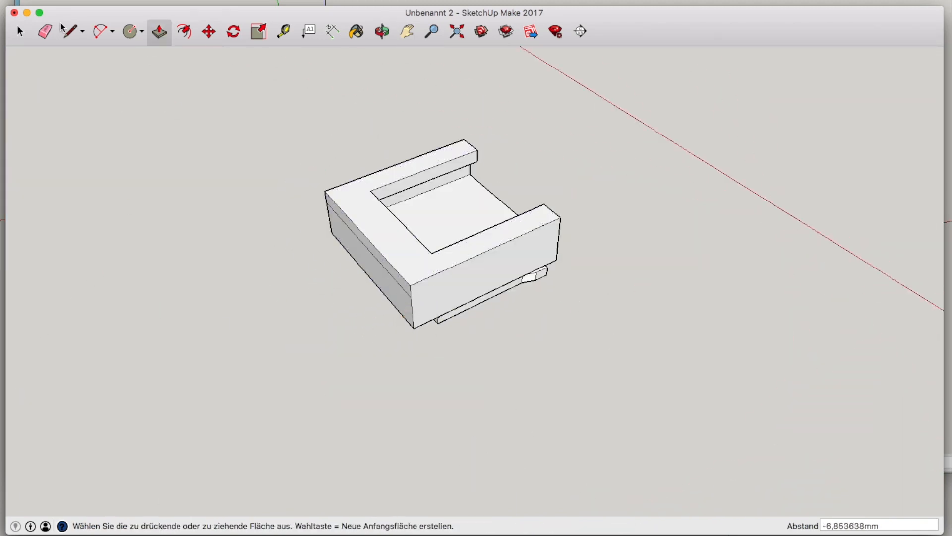
Step: Move the whole holder along the green axis, keeping it attached so the tongue below slants
key(space)
click(383, 31)
drag(357, 239, 127, 301)
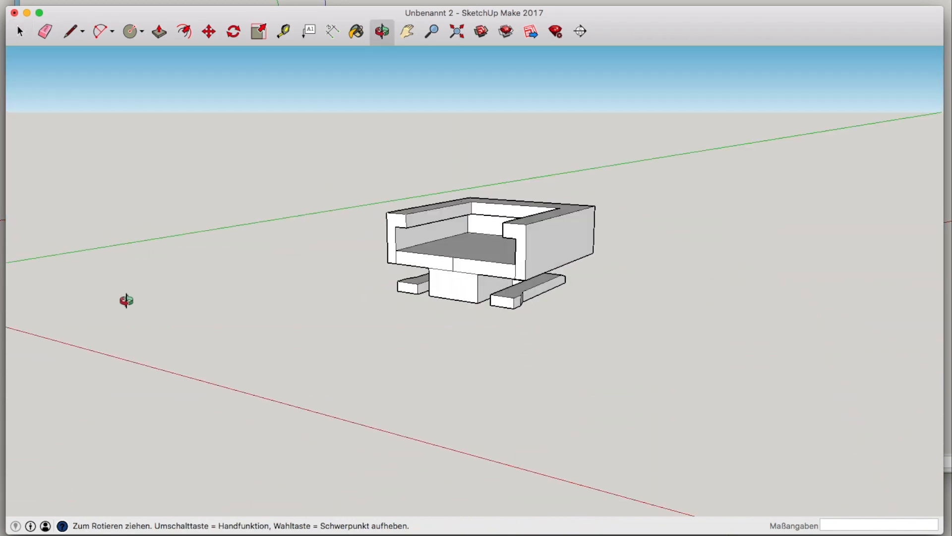
key(l)
key(o)
drag(396, 227, 384, 134)
drag(18, 72, 530, 339)
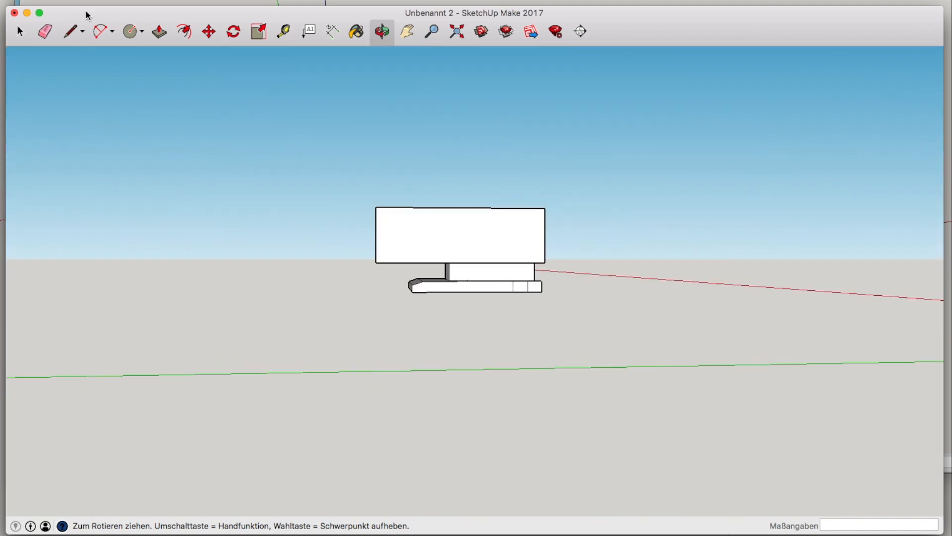
click(382, 31)
drag(570, 233, 595, 214)
click(209, 31)
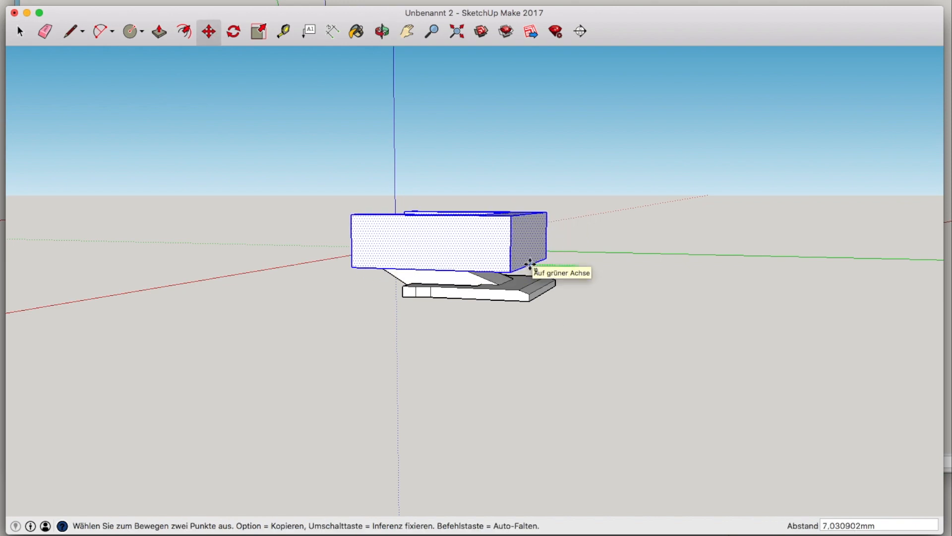
Step: Raise the holder by about 6.88 mm along the blue axis to stretch the slanted tongue, and clear the selection
key(o)
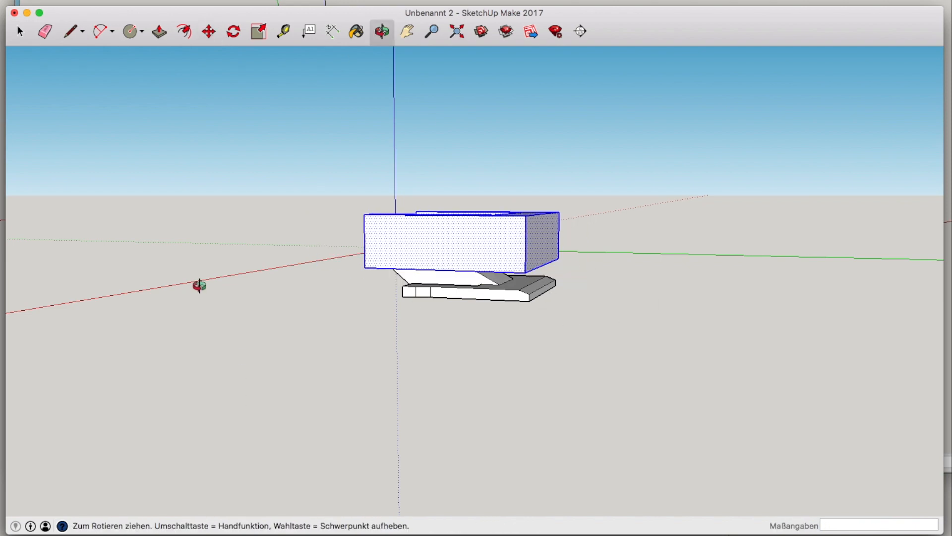
drag(197, 283, 317, 253)
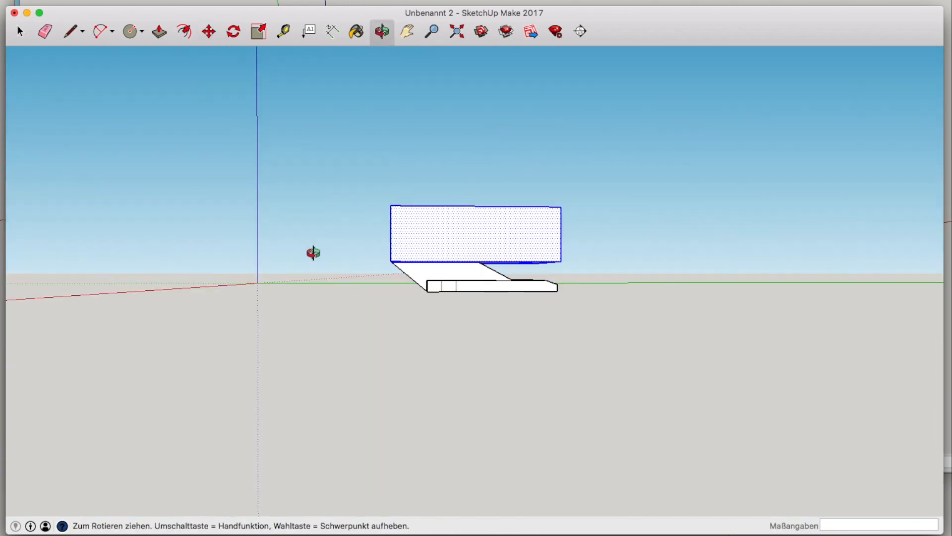
drag(455, 127, 466, 183)
click(399, 273)
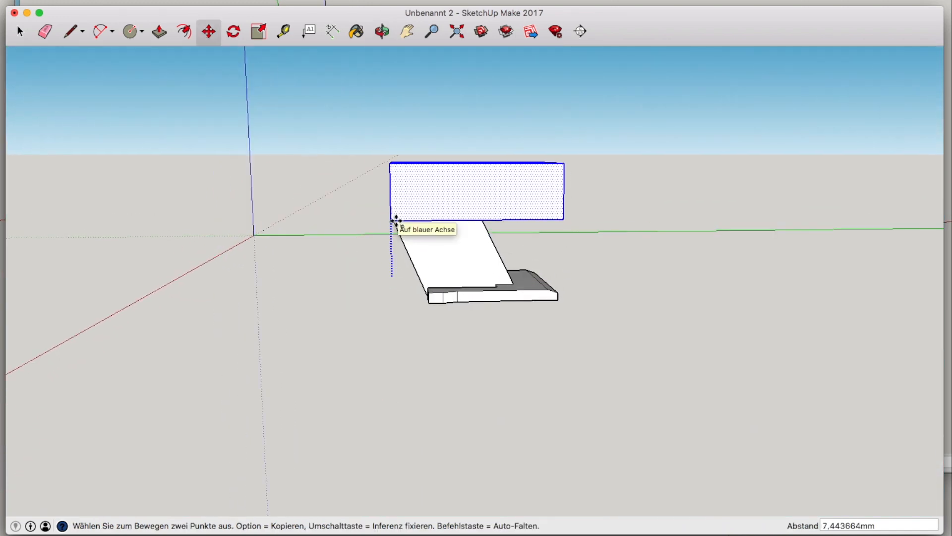
click(390, 225)
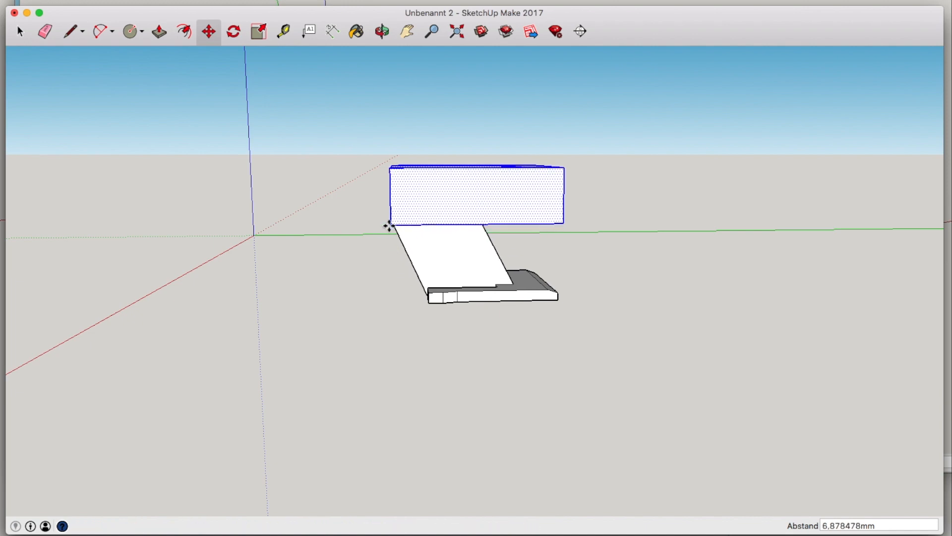
click(382, 32)
drag(281, 163, 304, 87)
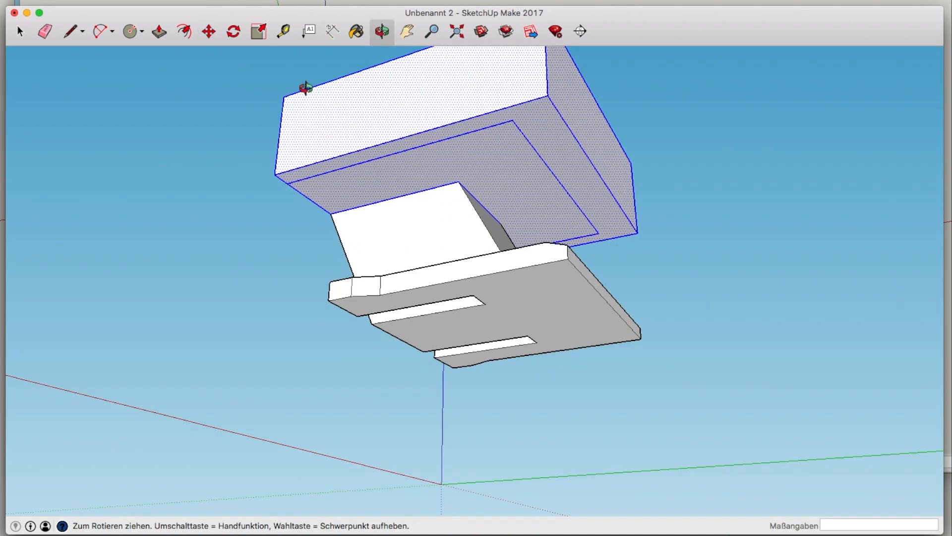
key(space)
Step: Select the entire model and rotate it by 90 degrees about the plate's lower end so the plate stands upright
scroll(402, 167, down, 3)
drag(369, 12, 369, 14)
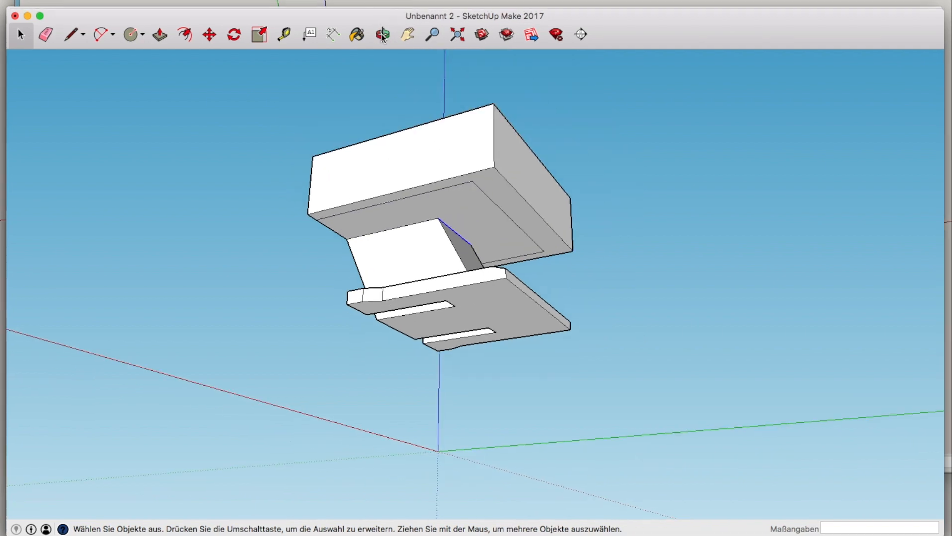
click(382, 34)
drag(432, 198, 606, 306)
key(super+a)
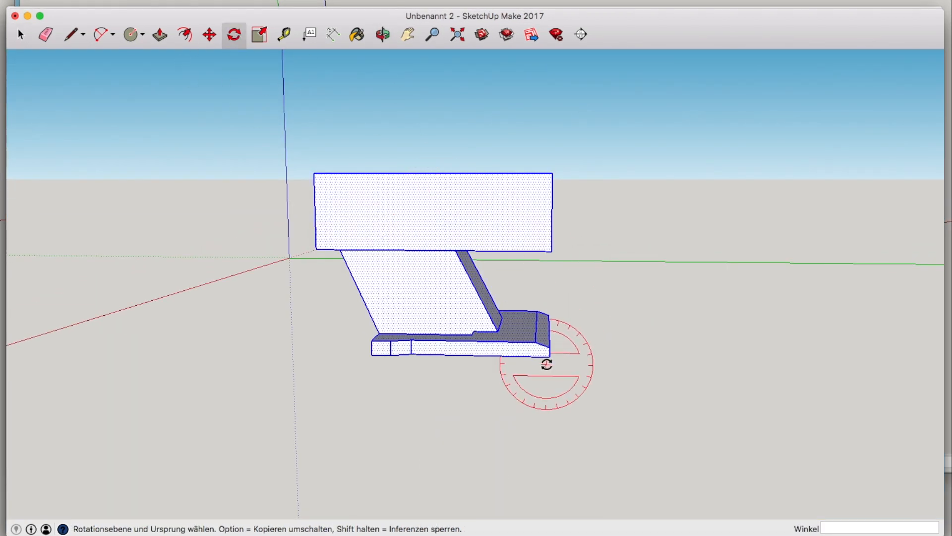
click(482, 358)
text(90)
key(Return)
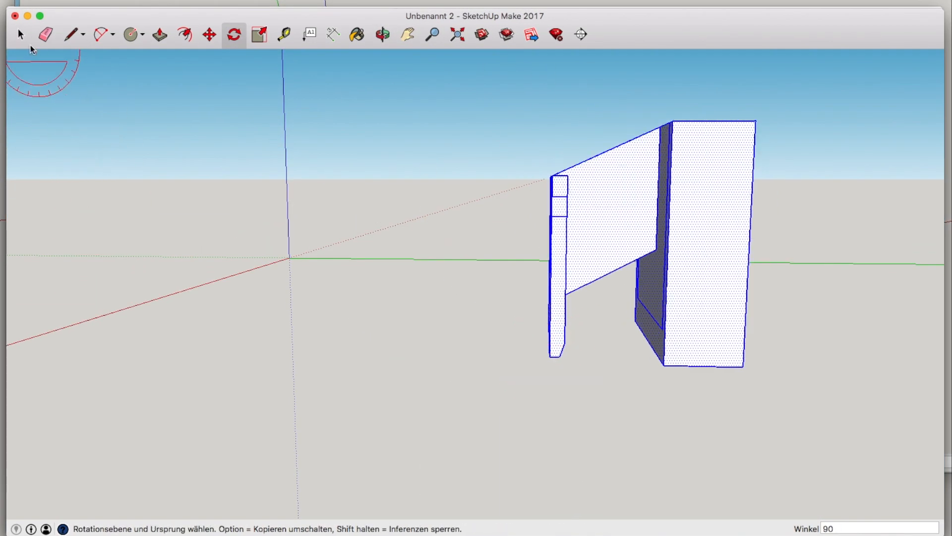
Step: Select the slanted underside face of the tongue between the upright holder and plate
key(o)
mouse_move(278, 199)
mouse_down()
mouse_move(204, 377)
mouse_move(723, 230)
mouse_move(836, 240)
mouse_move(489, 259)
mouse_up()
scroll(323, 134, up, 5)
key(b)
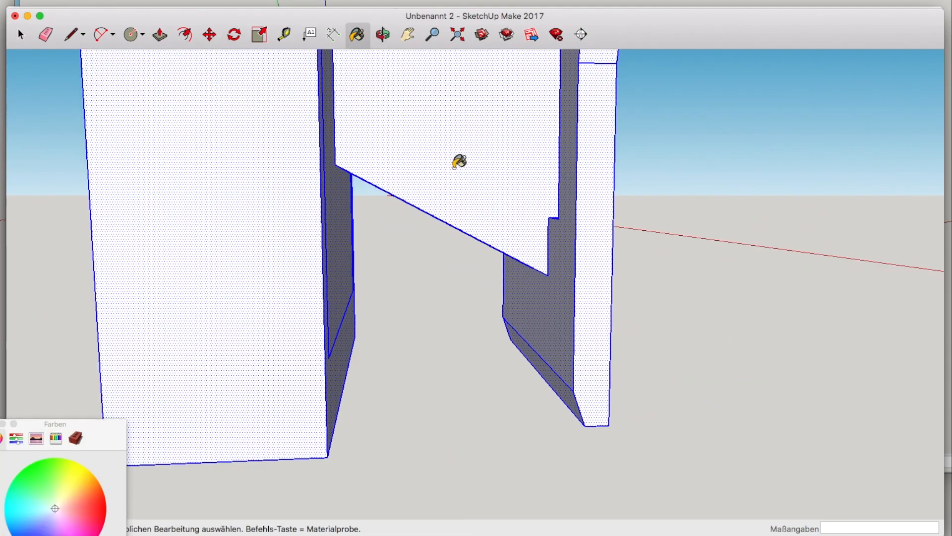
click(0, 423)
drag(422, 327, 456, 280)
click(21, 35)
click(506, 278)
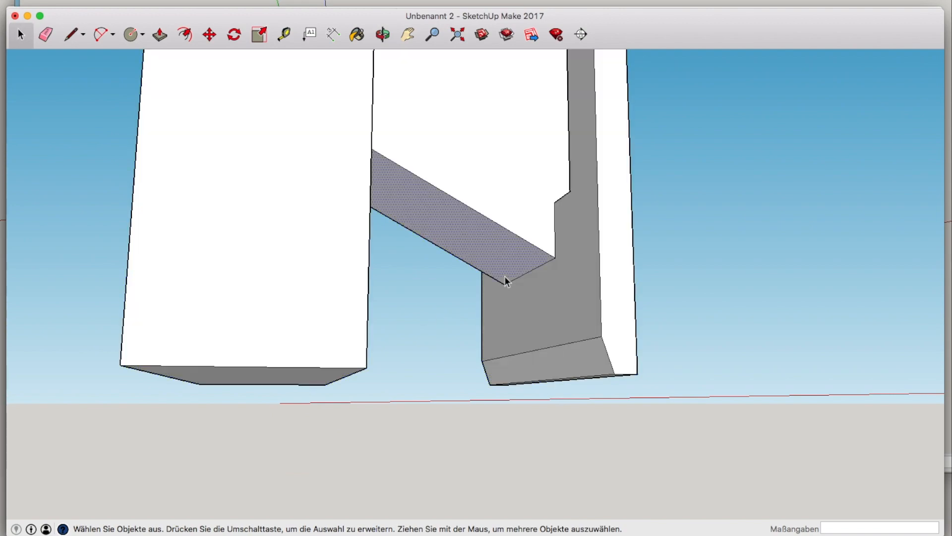